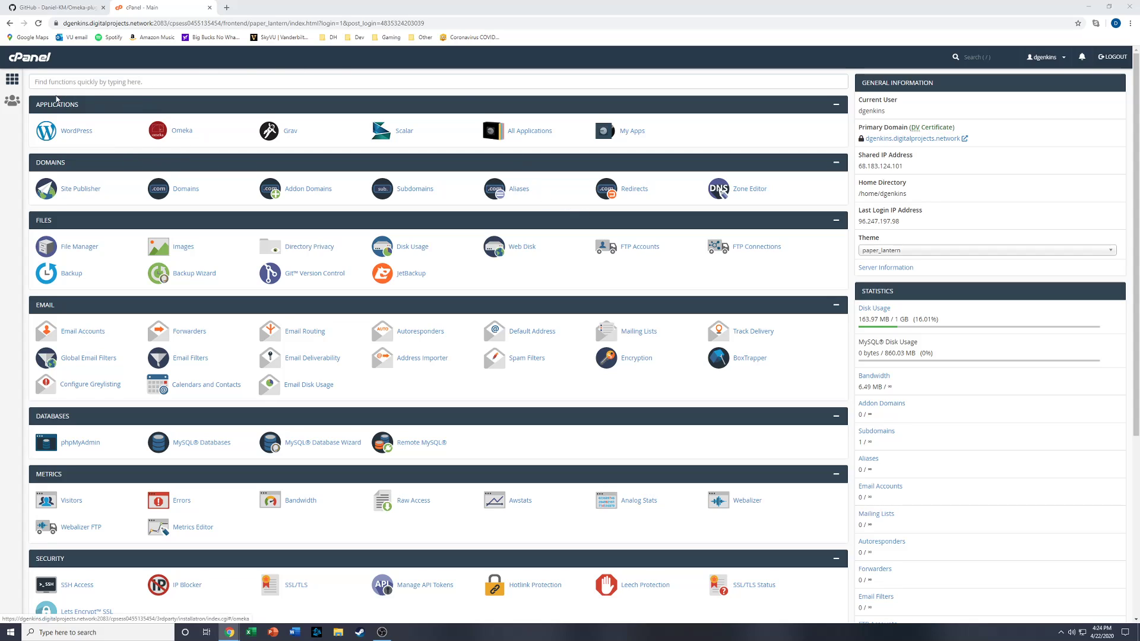
# Open the Omeka installation form and review its location, version, update and settings options
pyautogui.click(182, 132)
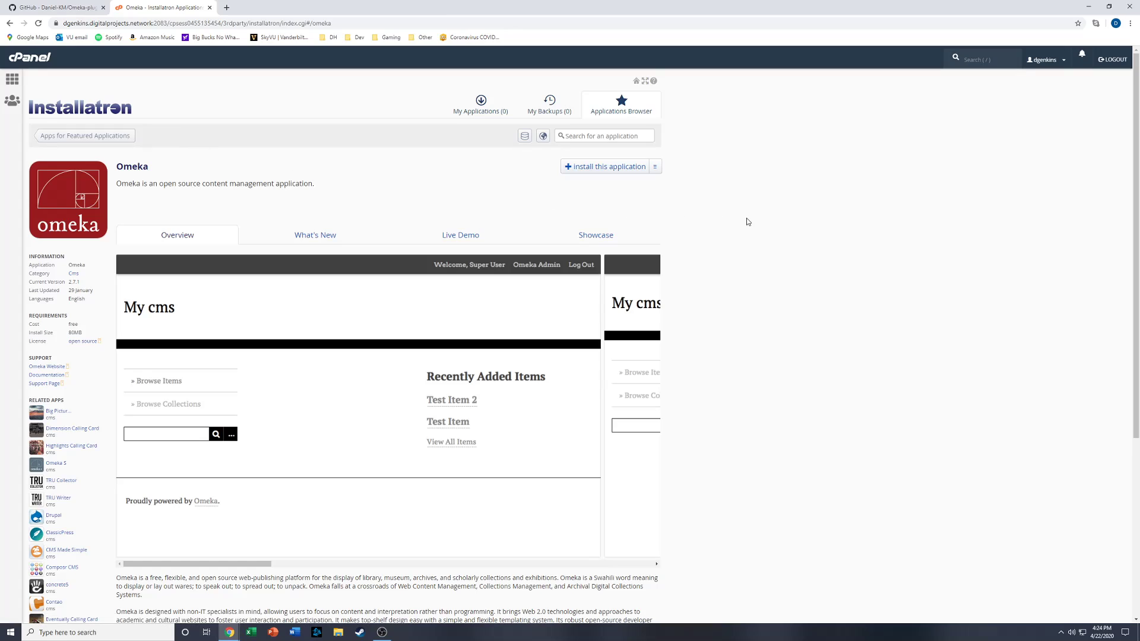
pyautogui.click(589, 170)
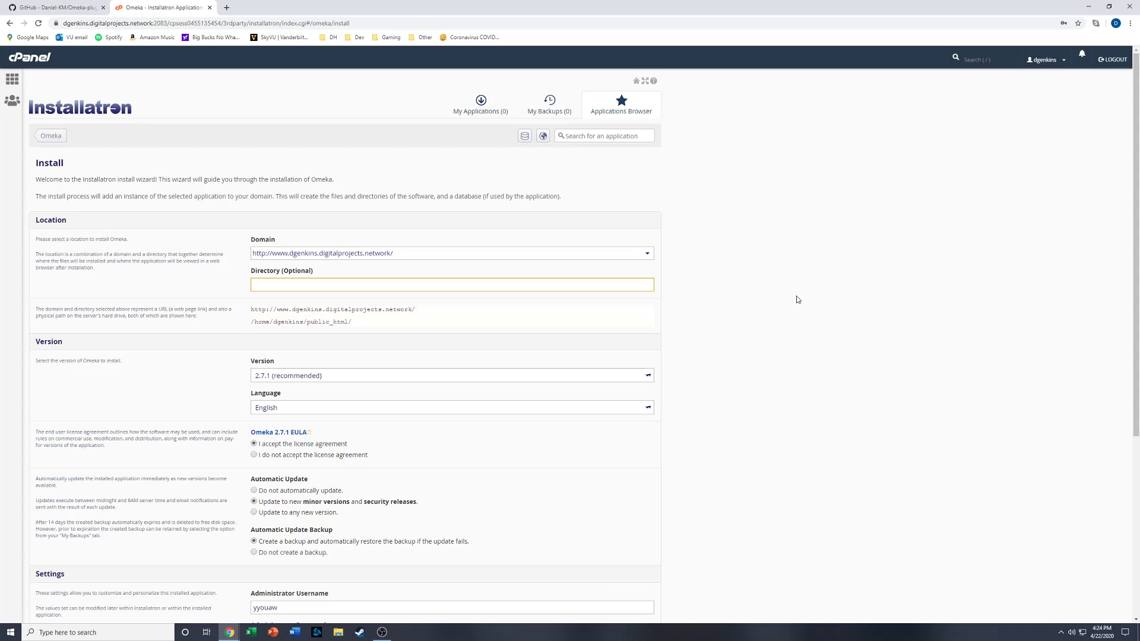
pyautogui.scroll(-1, 779, 327)
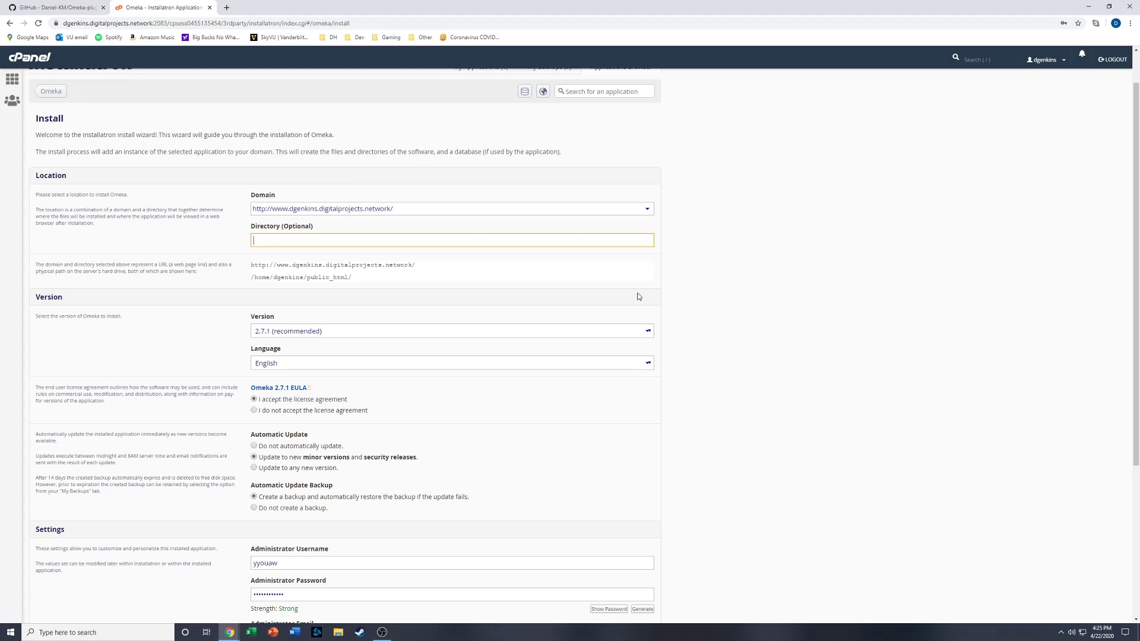
pyautogui.scroll(-2, 775, 297)
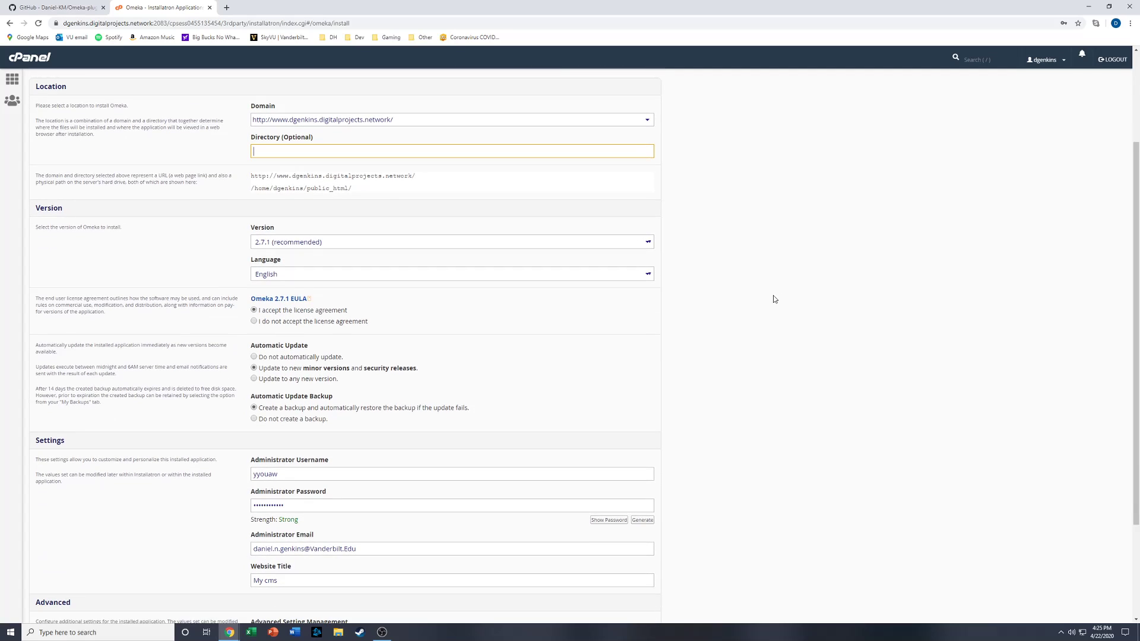
pyautogui.scroll(2, 773, 297)
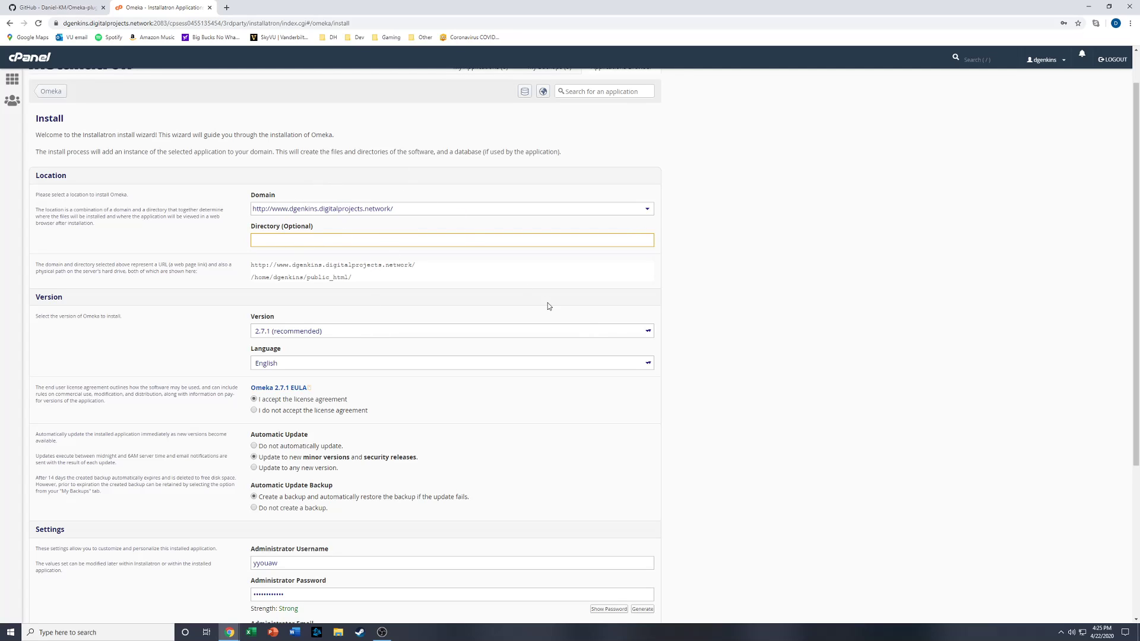
pyautogui.scroll(-4, 742, 323)
pyautogui.scroll(-1, 689, 337)
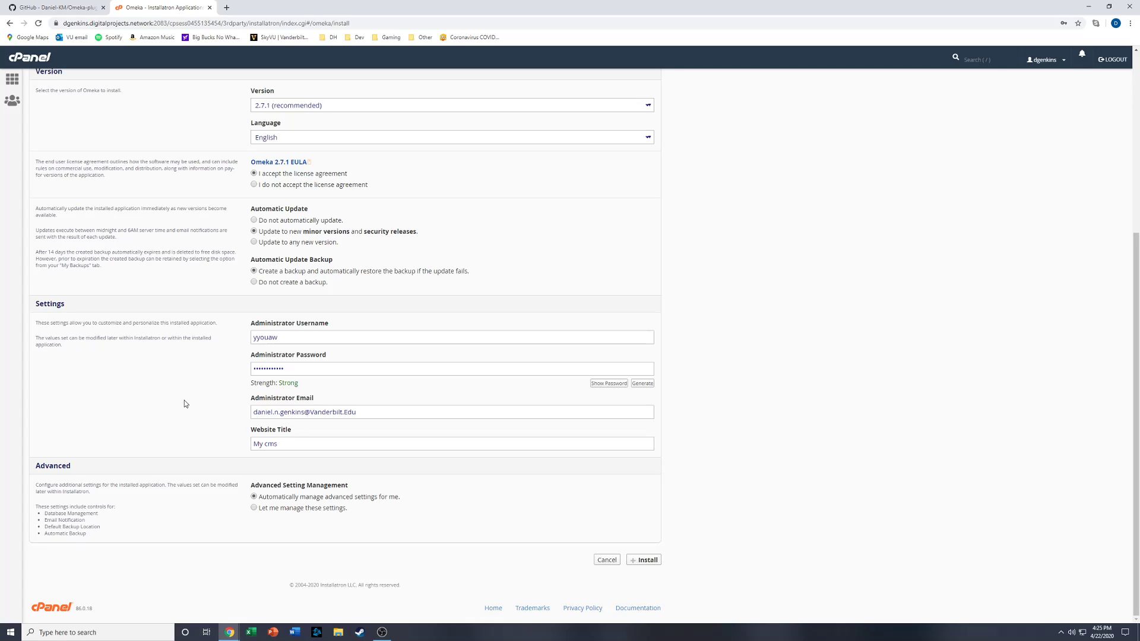
# Replace the generated administrator username and enter the administrator password in the Omeka installation settings
pyautogui.click(609, 384)
pyautogui.click(609, 385)
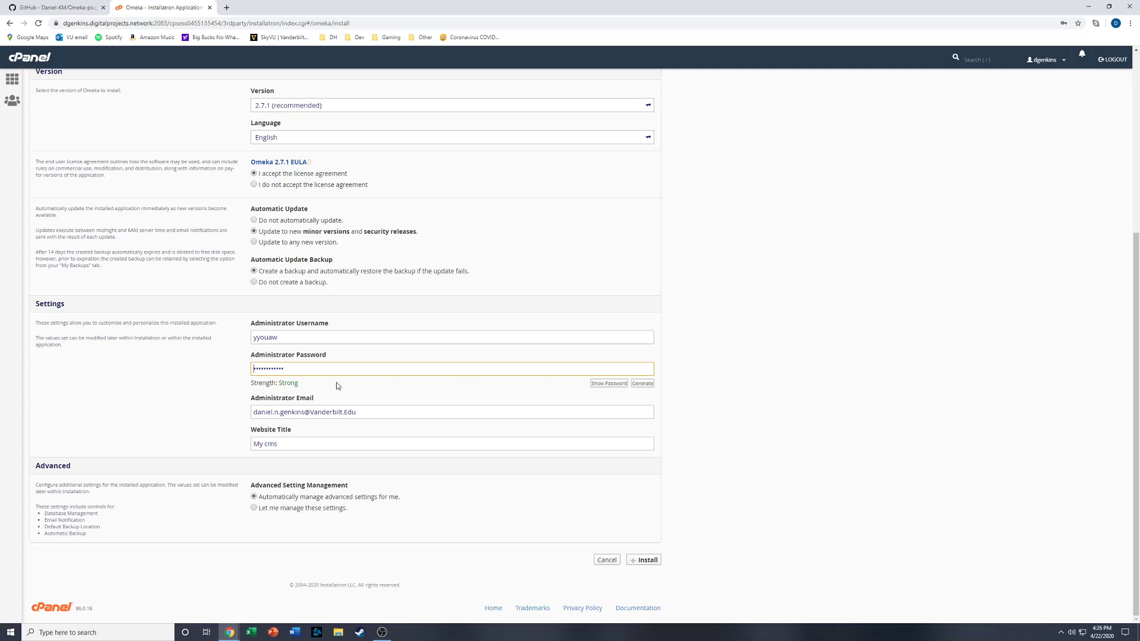
pyautogui.doubleClick(291, 337)
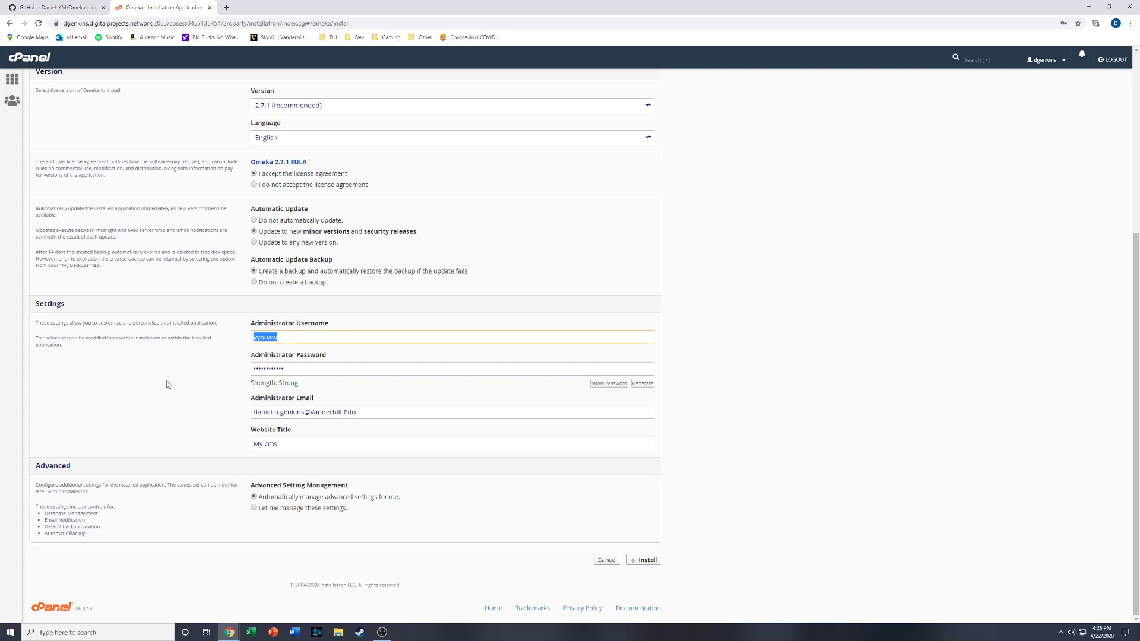
pyautogui.write('genkindn')
pyautogui.press('Tab')
pyautogui.write('••••••••••••')
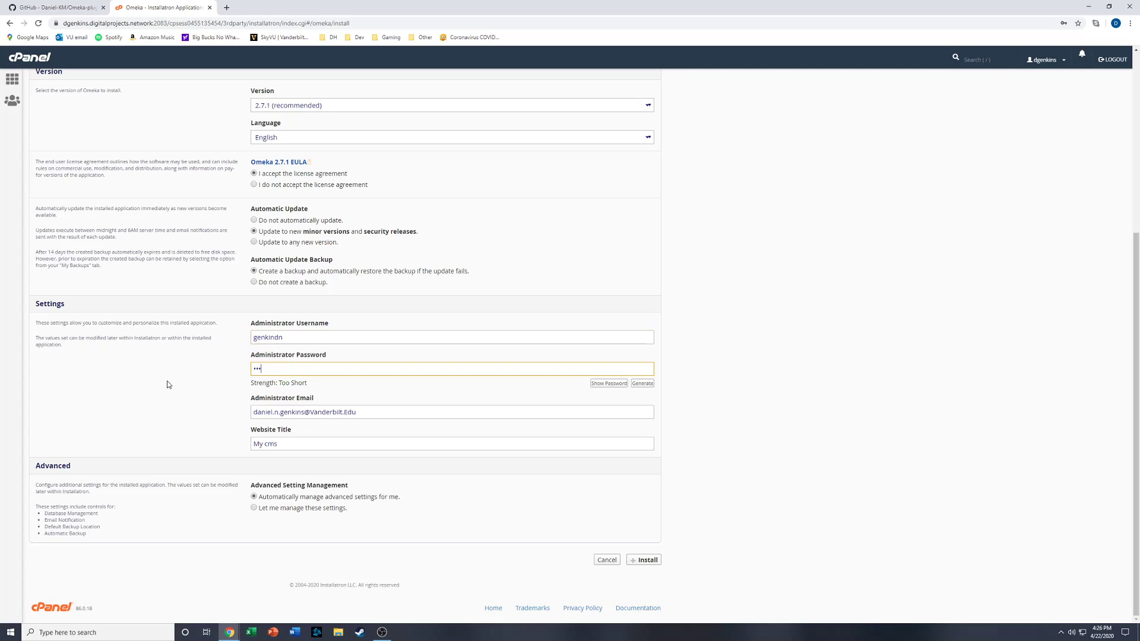
pyautogui.write('•')
pyautogui.click(95, 388)
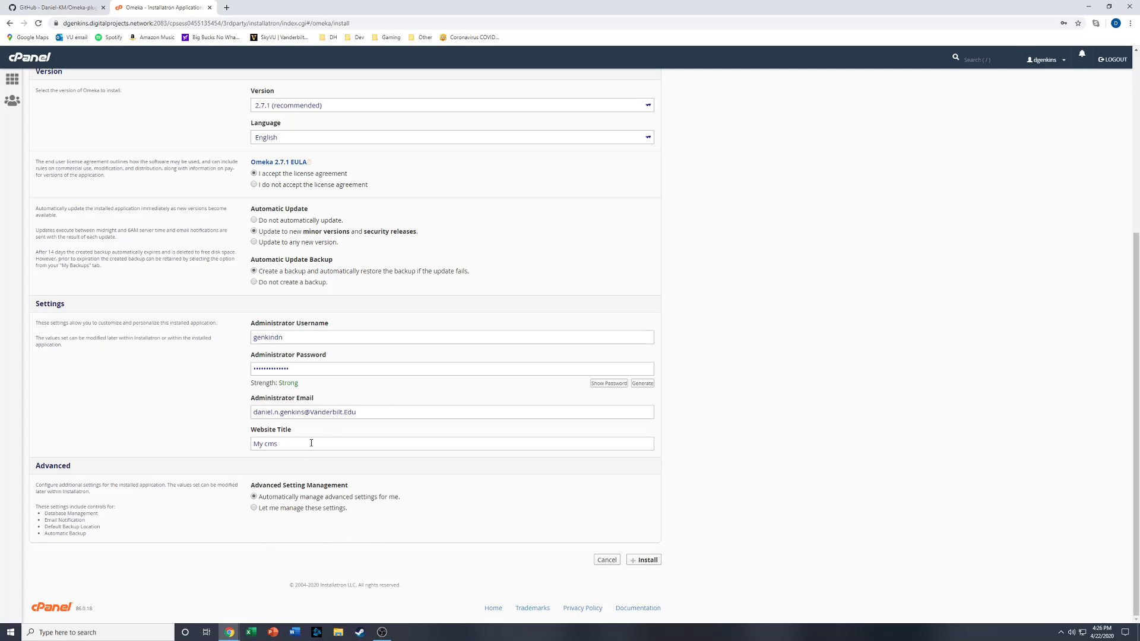
# Set the website title to "Demo Omeka", start the installation, and save the administrator login in the browser
pyautogui.moveTo(293, 440); pyautogui.dragTo(246, 441)
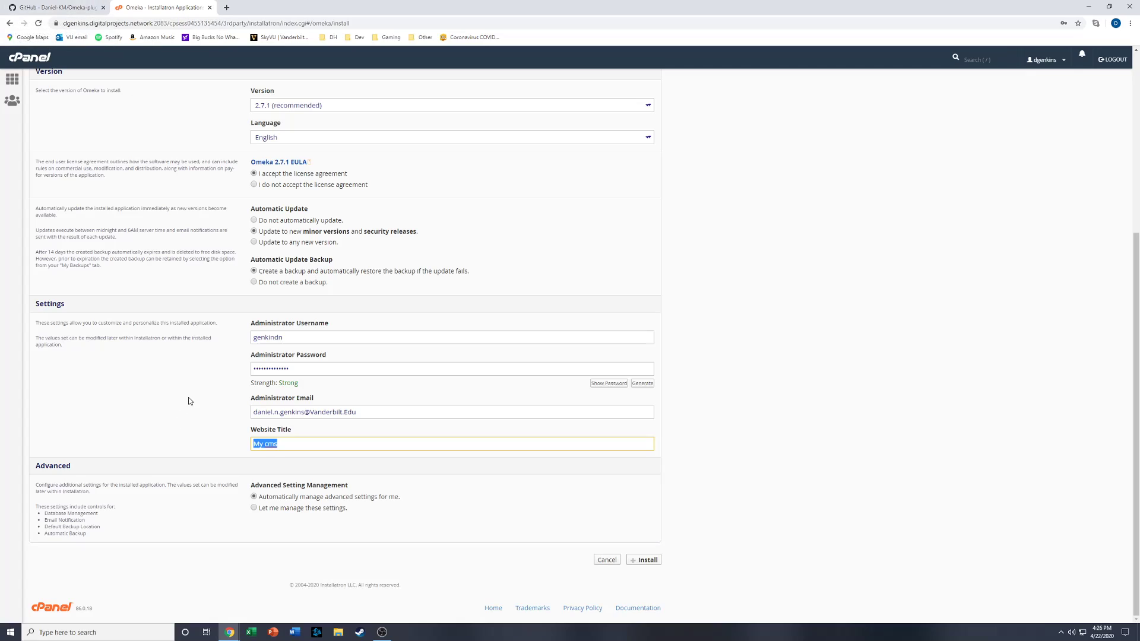
pyautogui.write('Demo Omeka')
pyautogui.scroll(5, 214, 332)
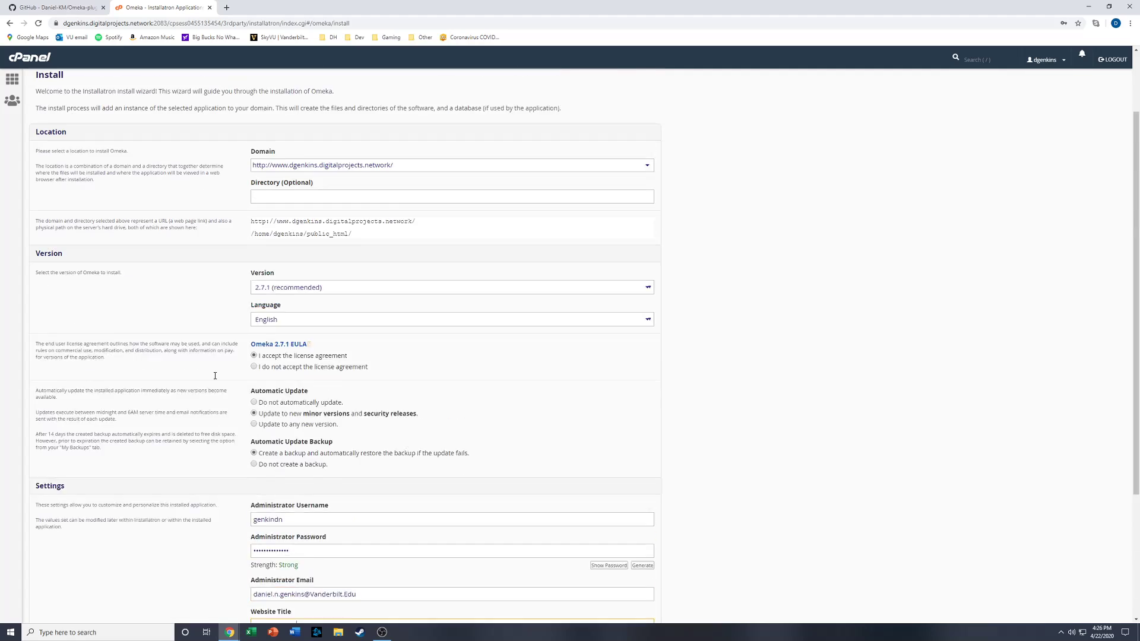
pyautogui.scroll(-5, 221, 300)
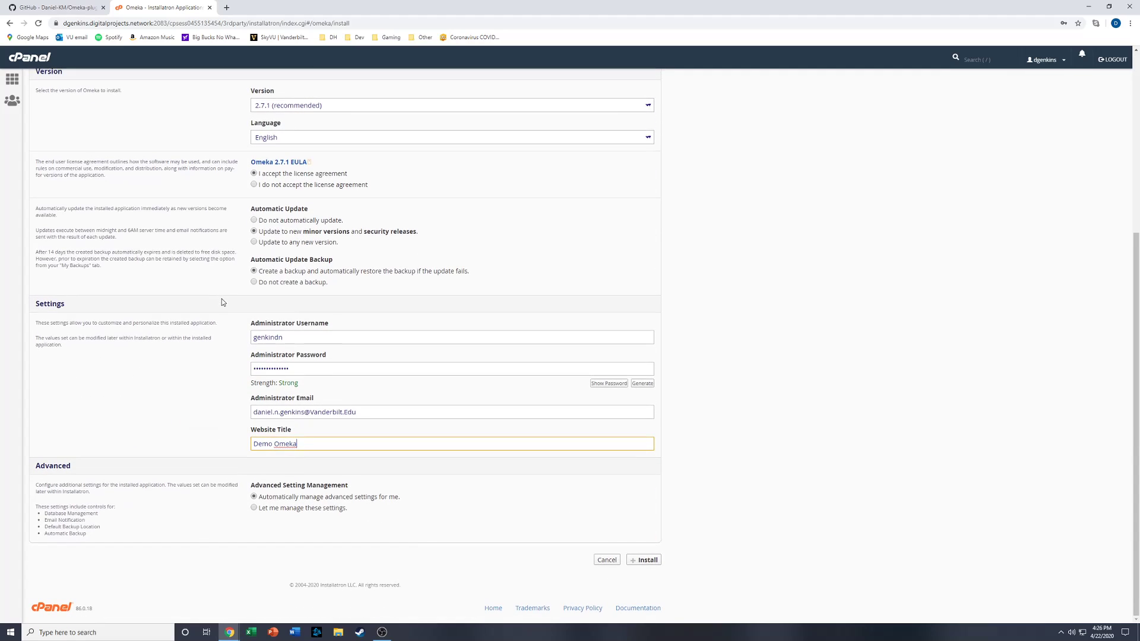
pyautogui.click(645, 562)
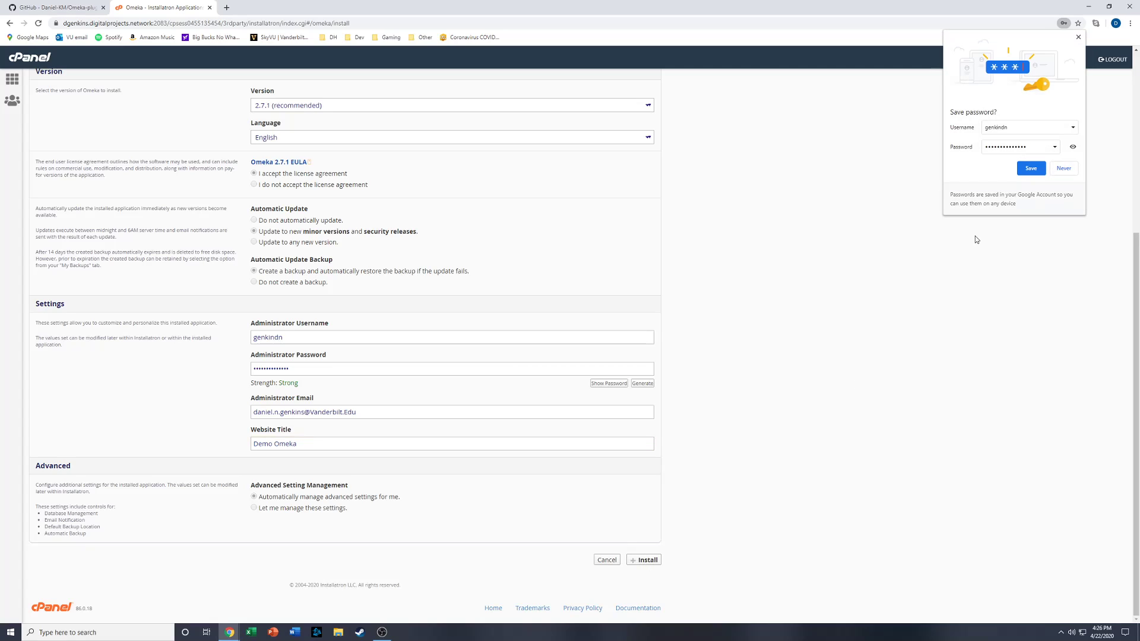
pyautogui.click(1033, 168)
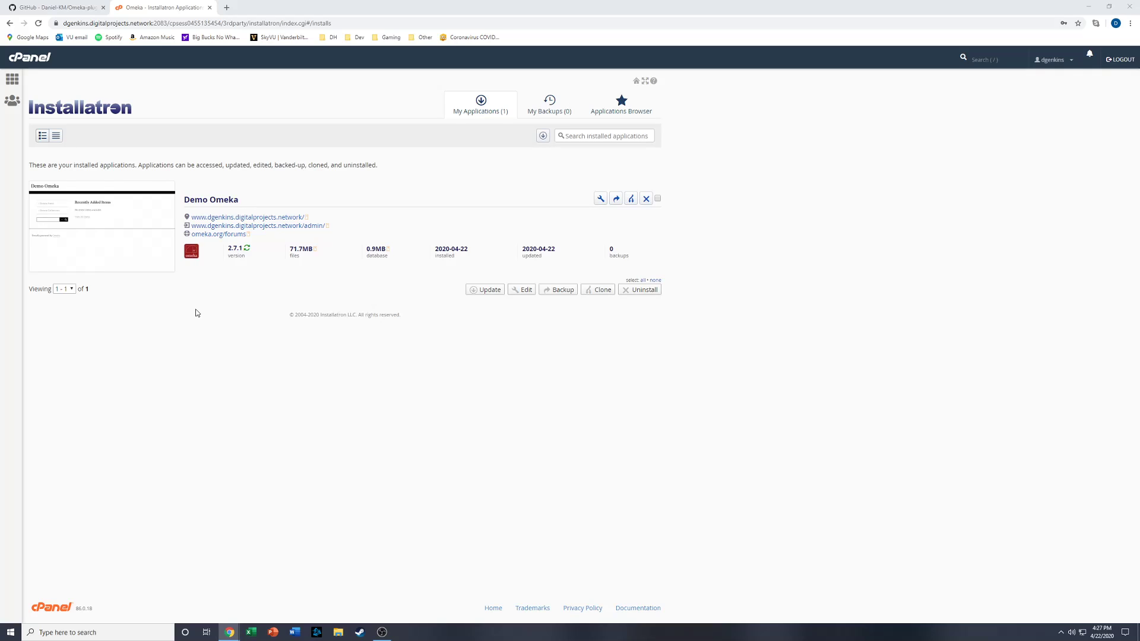
# Search the web in a new browser tab for "omega plugins" and extend the query to "omega plugins download"
pyautogui.click(41, 5)
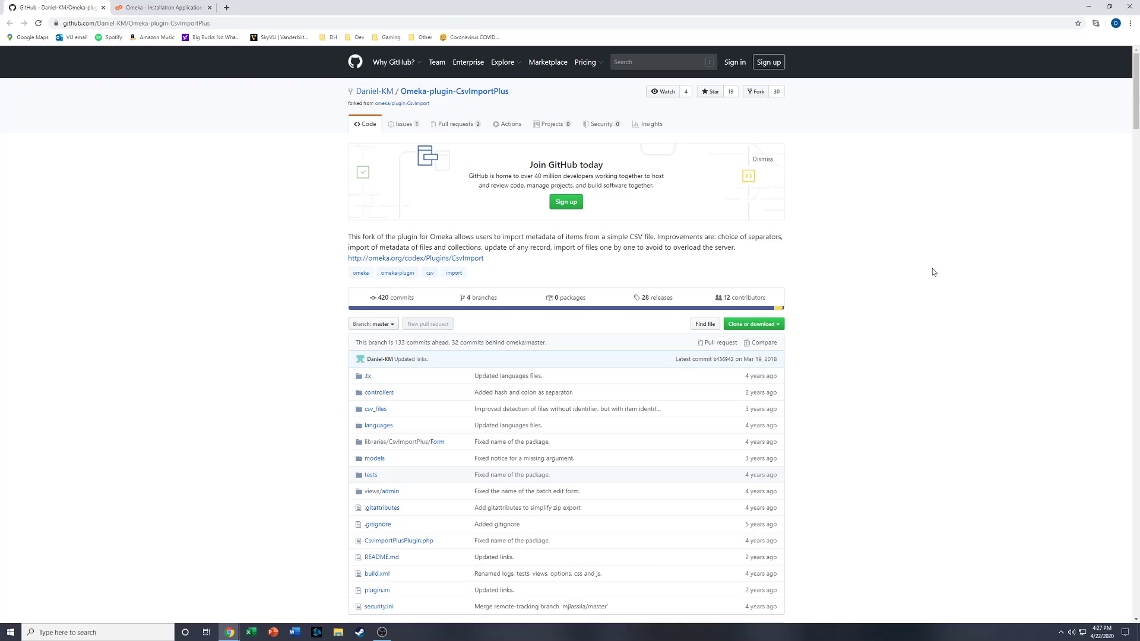
pyautogui.click(228, 10)
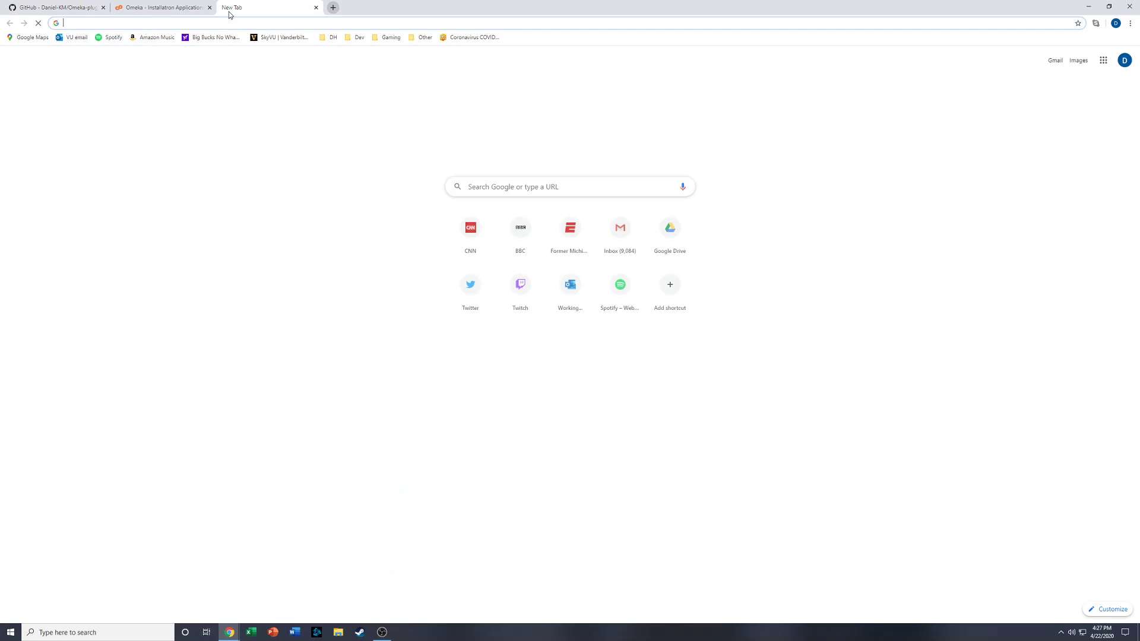
pyautogui.write('ome')
pyautogui.write('plugins')
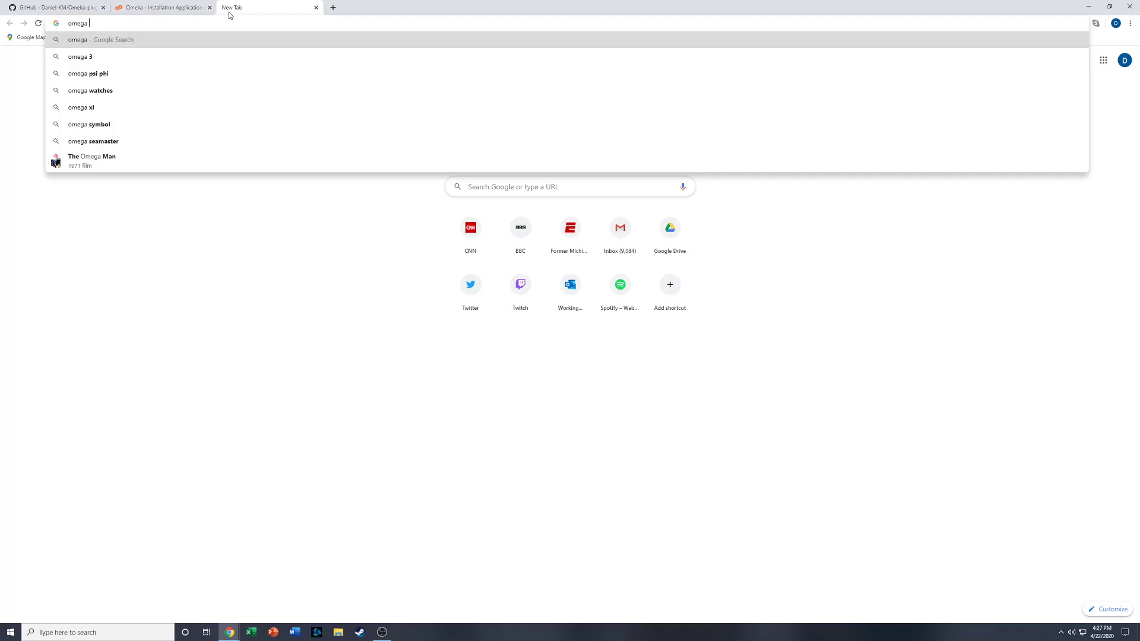
pyautogui.press('Return')
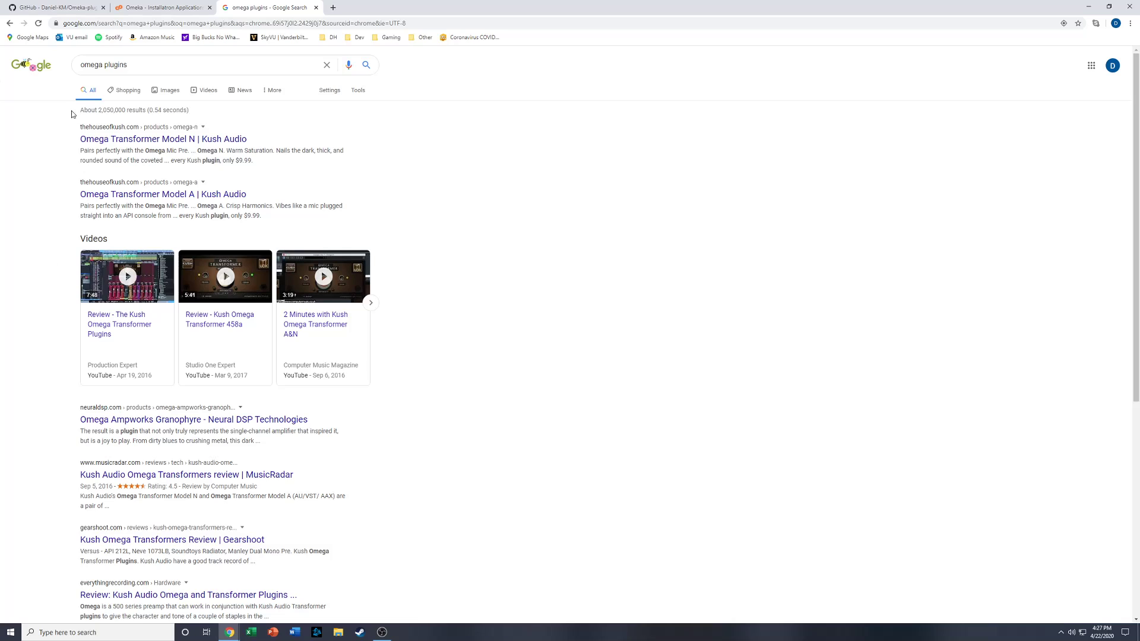
pyautogui.click(132, 62)
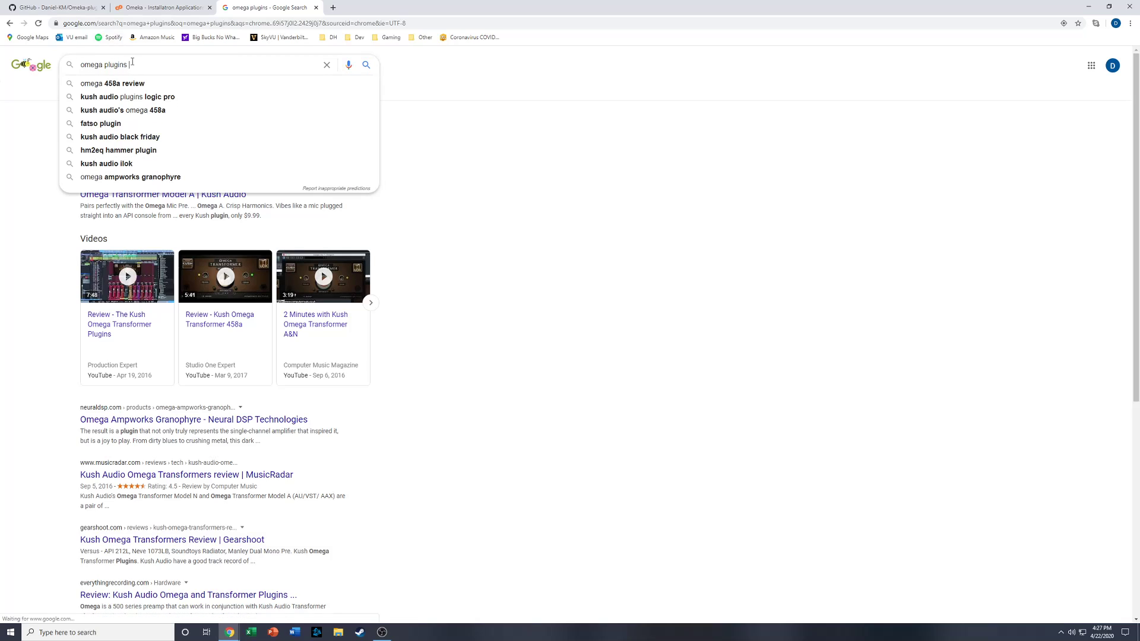
pyautogui.write('download')
pyautogui.press('Return')
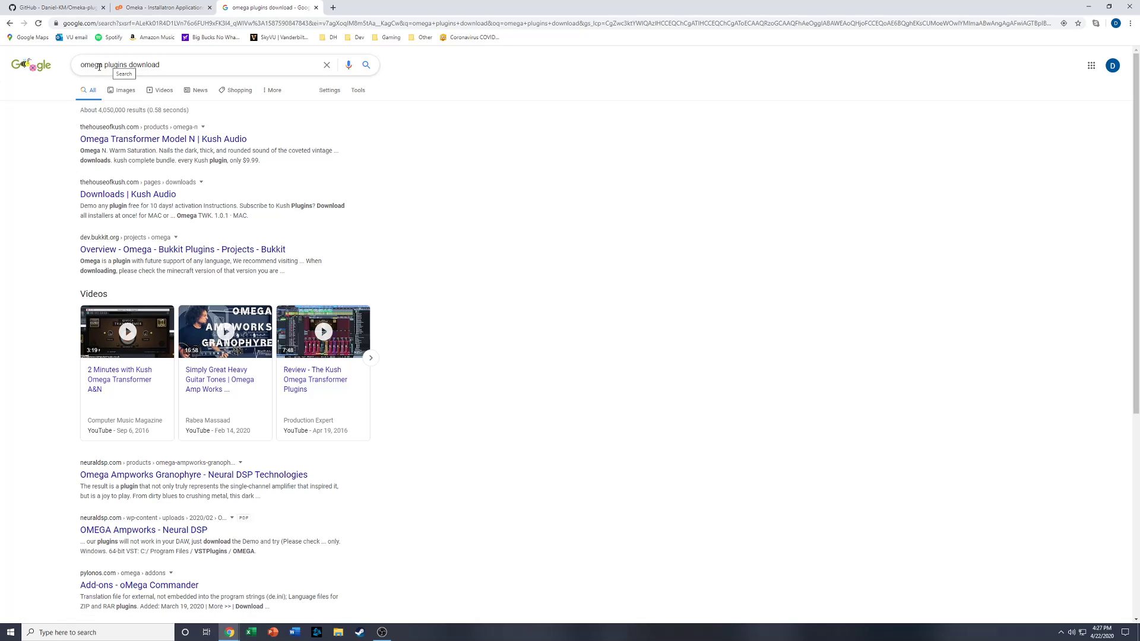
# Search for "omeka plugins download" and open the Omeka Classic plugins page on omeka.org
pyautogui.tripleClick(230, 64)
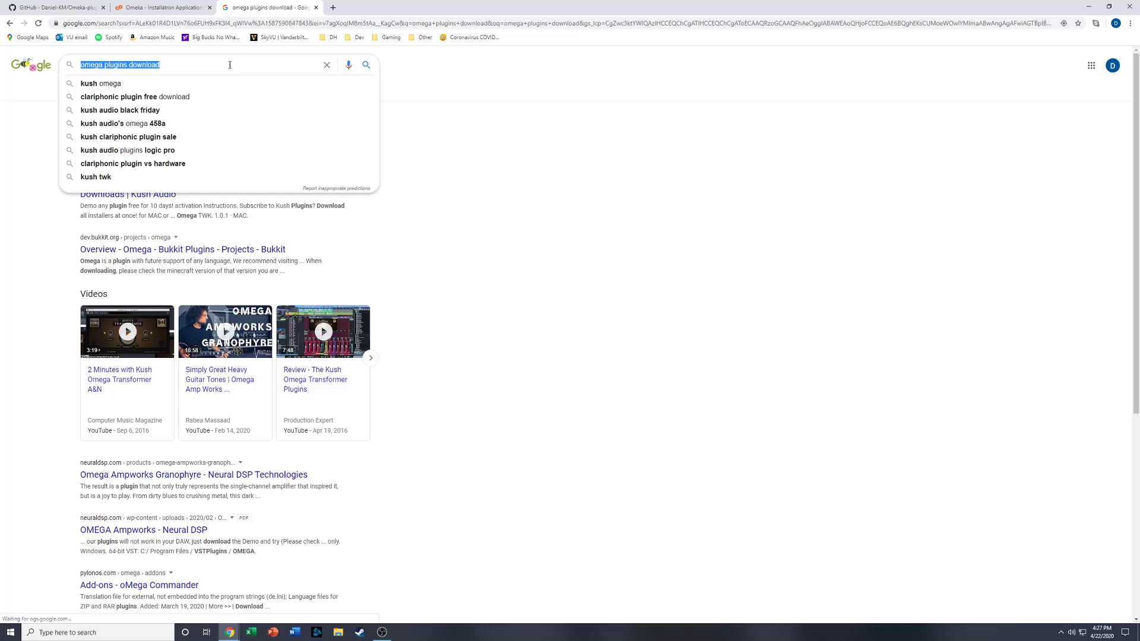
pyautogui.write('omeka')
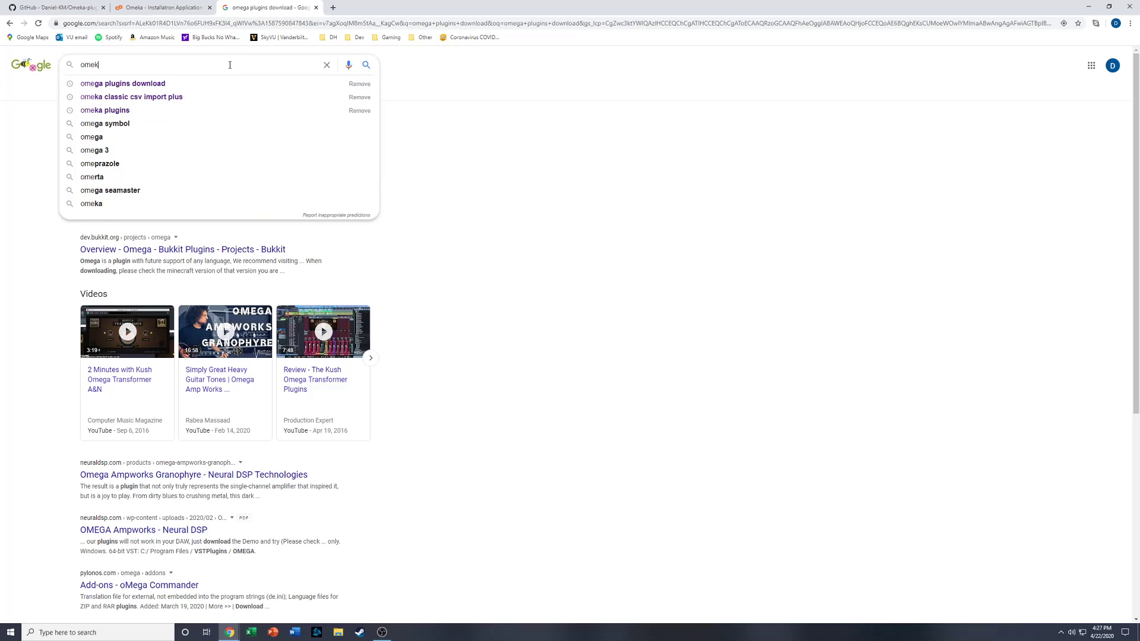
pyautogui.press('Down')
pyautogui.press('Down')
pyautogui.press('Down')
pyautogui.press('Return')
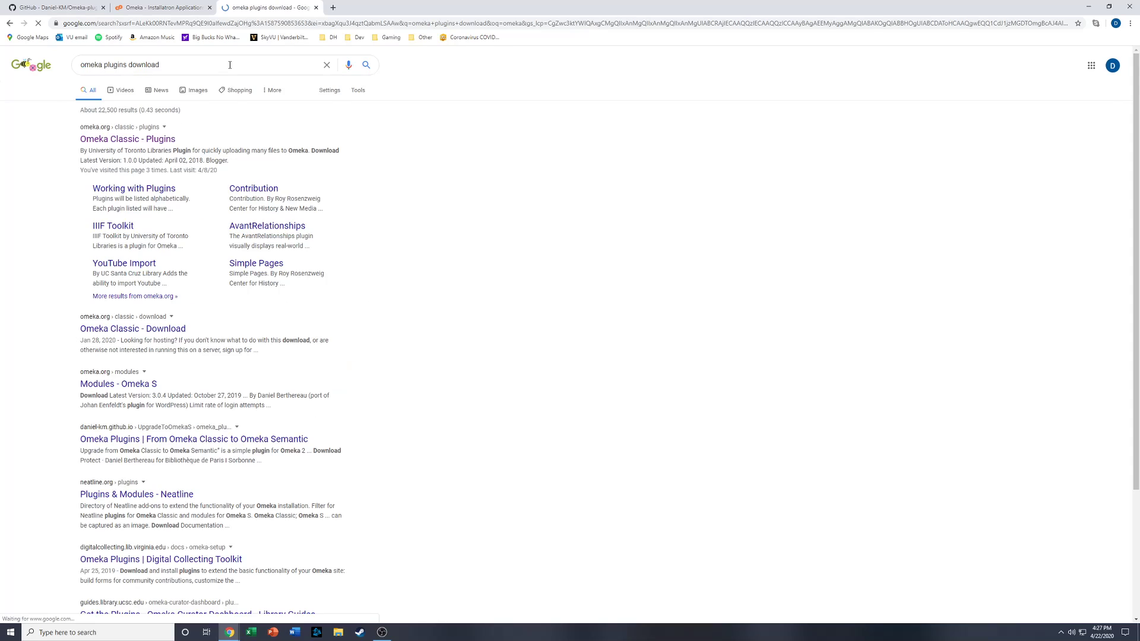
pyautogui.click(107, 145)
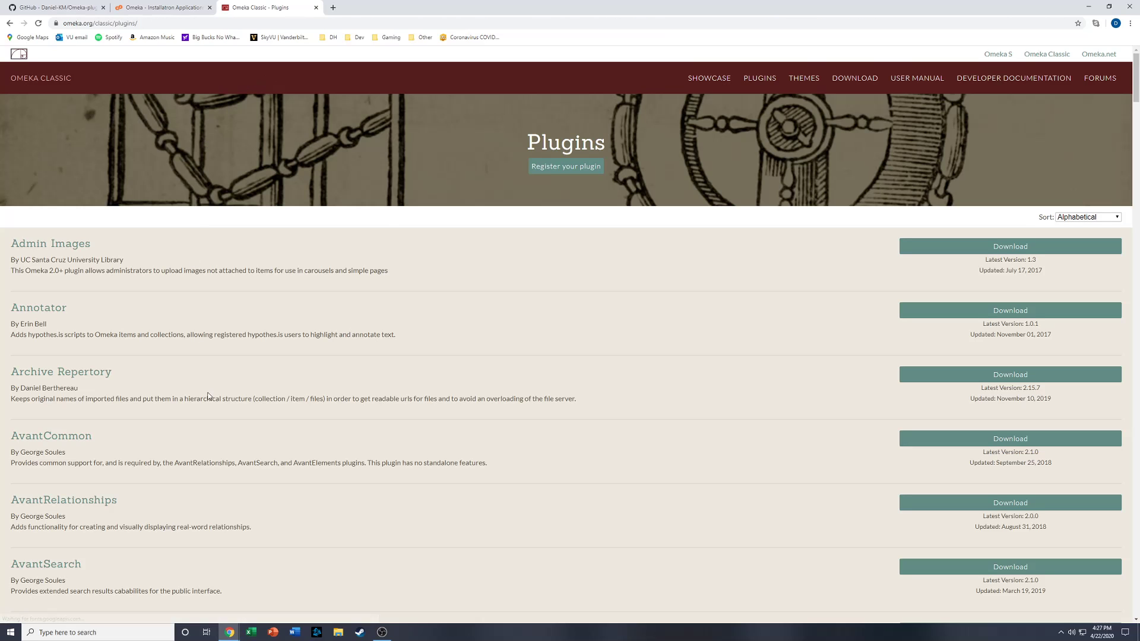
# Browse the Omeka Classic plugin list as far as the CSV Import entry and close the page
pyautogui.scroll(-15, 397, 275)
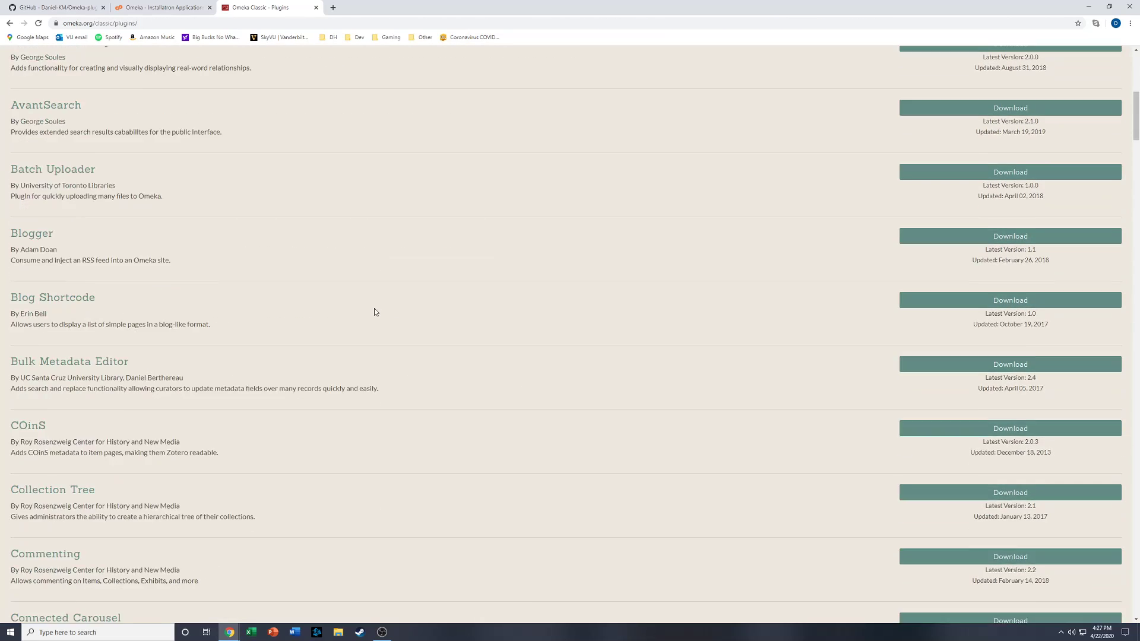
pyautogui.scroll(-2, 356, 285)
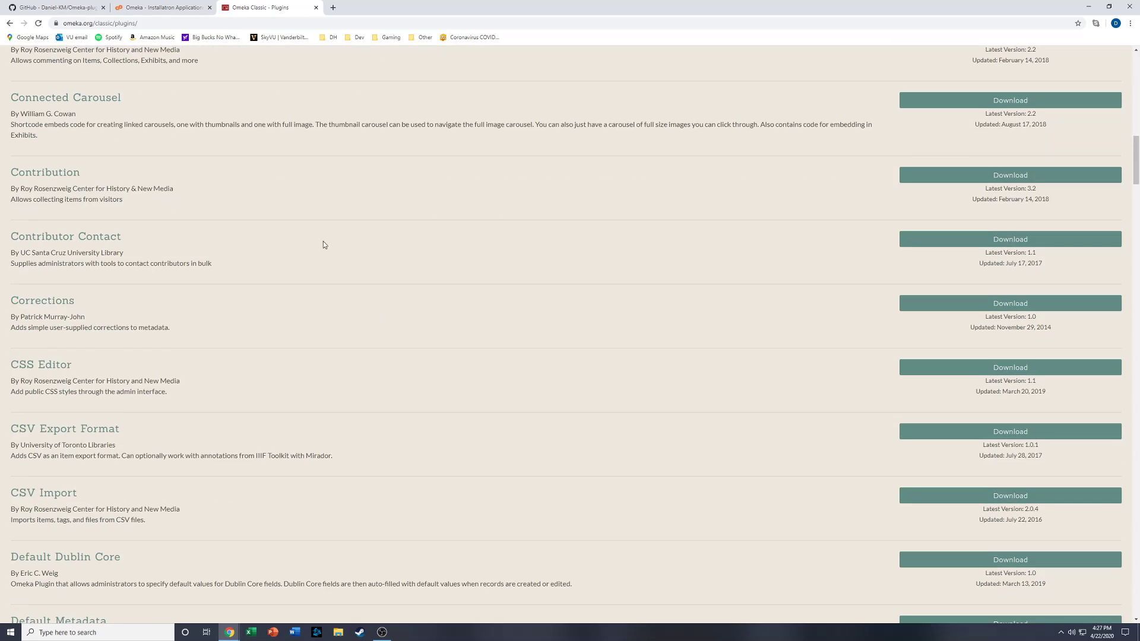
pyautogui.click(34, 6)
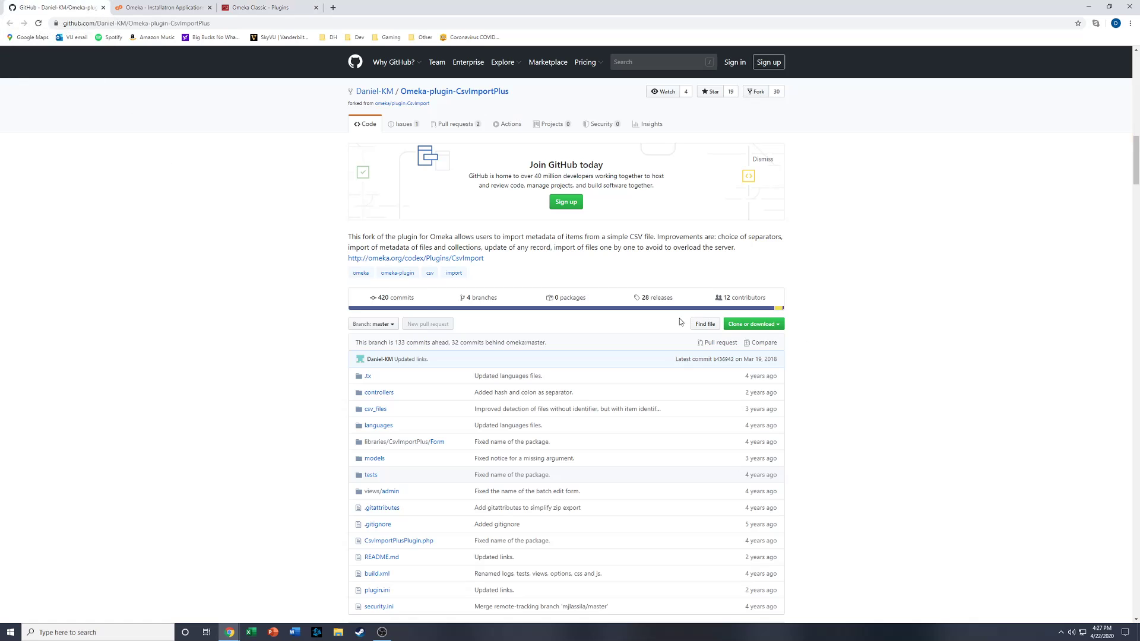
pyautogui.click(261, 7)
pyautogui.scroll(-2, 324, 396)
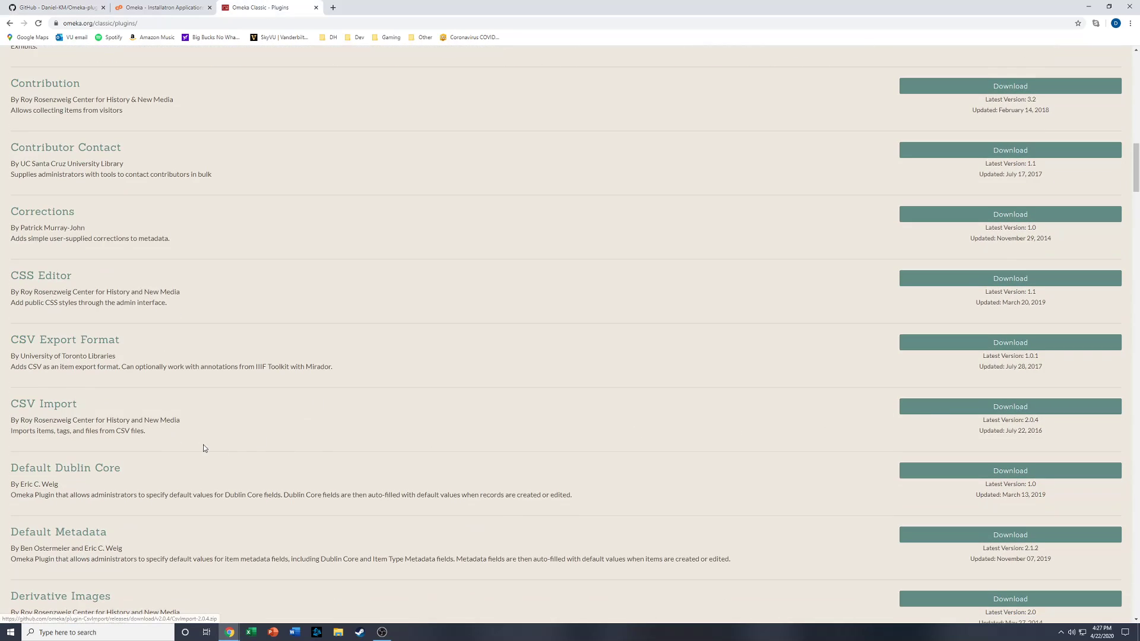
pyautogui.click(316, 8)
# Download the Omeka-plugin-CsvImportPlus repository from GitHub as a ZIP file
pyautogui.click(59, 7)
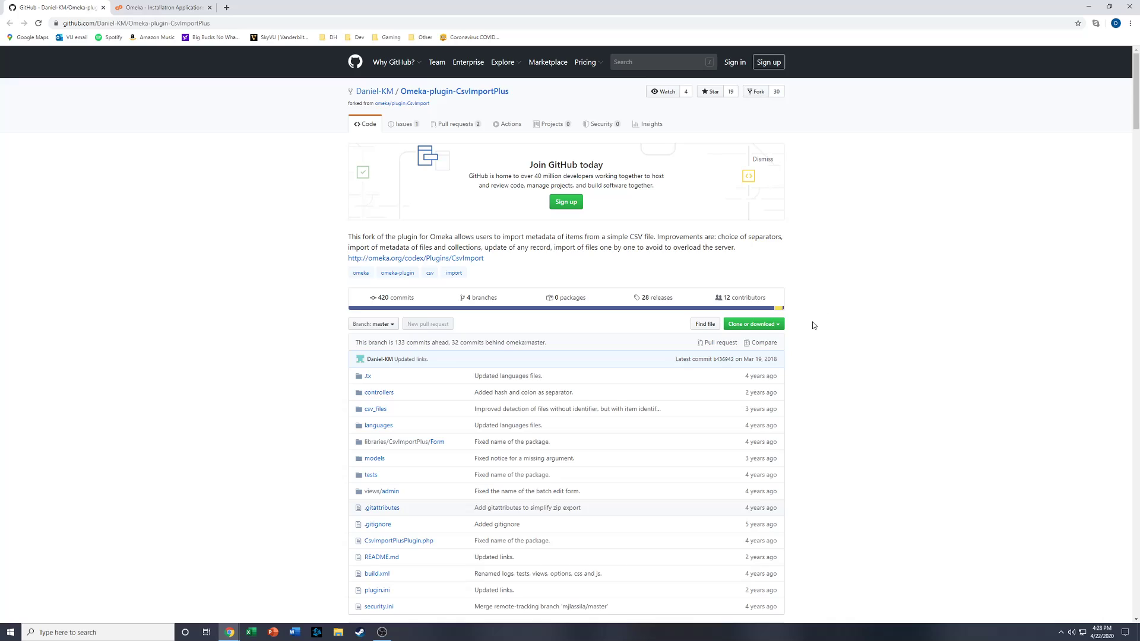
pyautogui.click(778, 325)
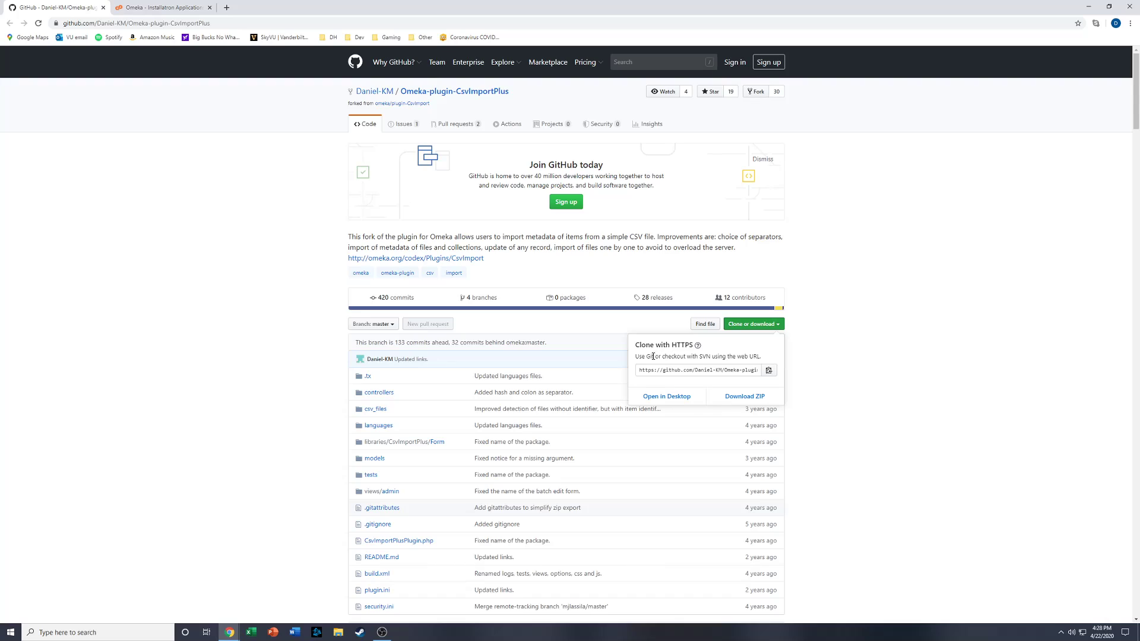
pyautogui.click(735, 398)
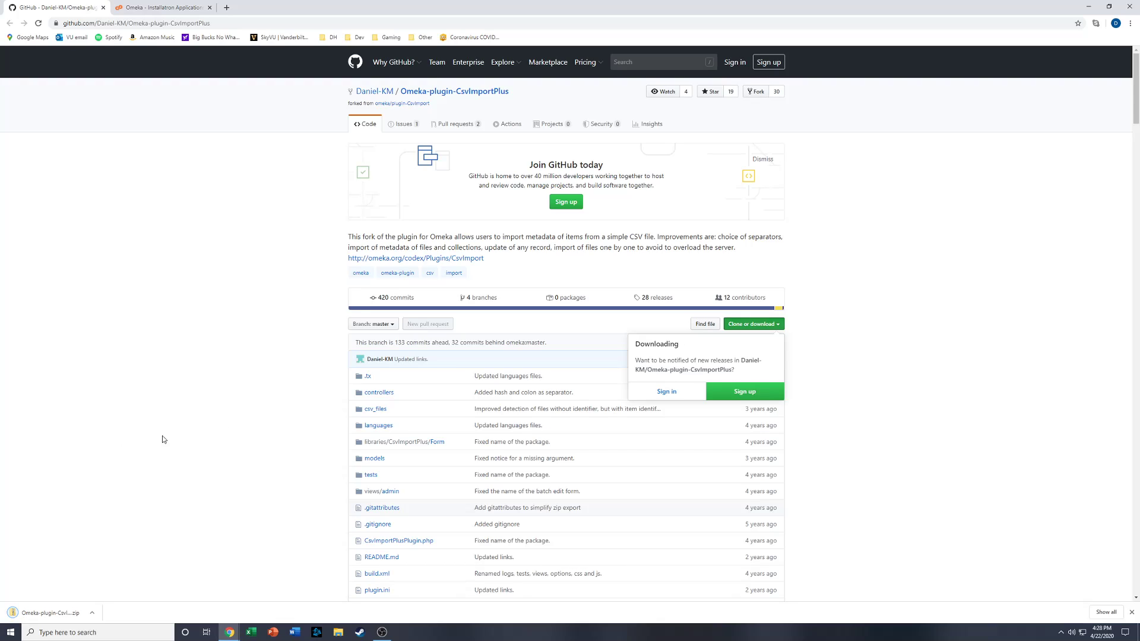
# Return to the cPanel home page and open the File Manager
pyautogui.click(153, 6)
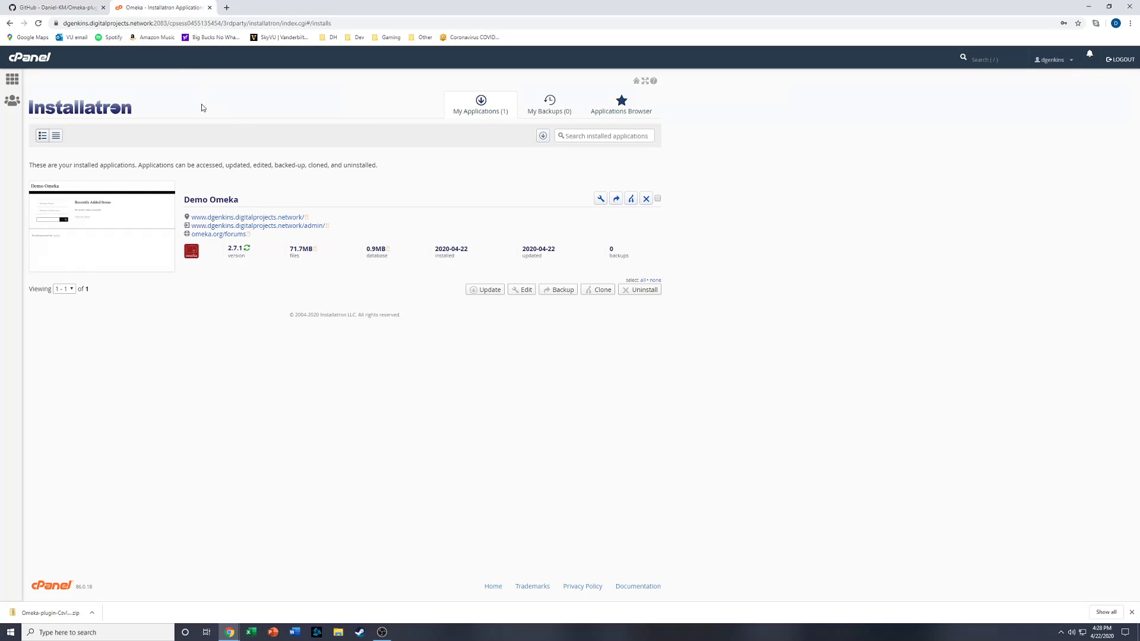
pyautogui.click(11, 82)
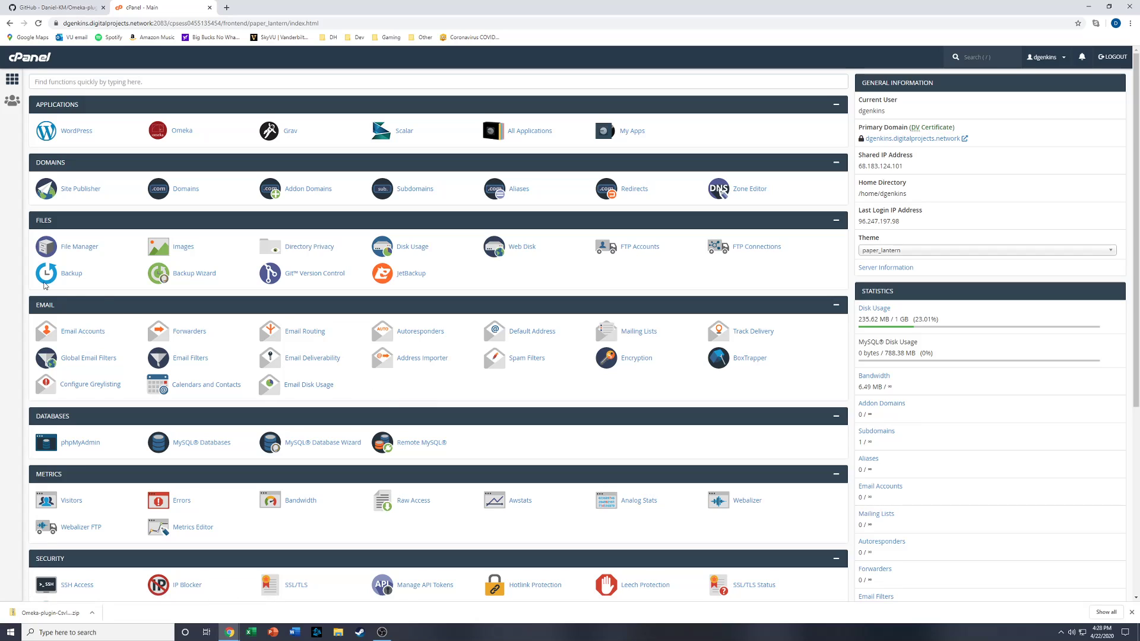
pyautogui.click(82, 247)
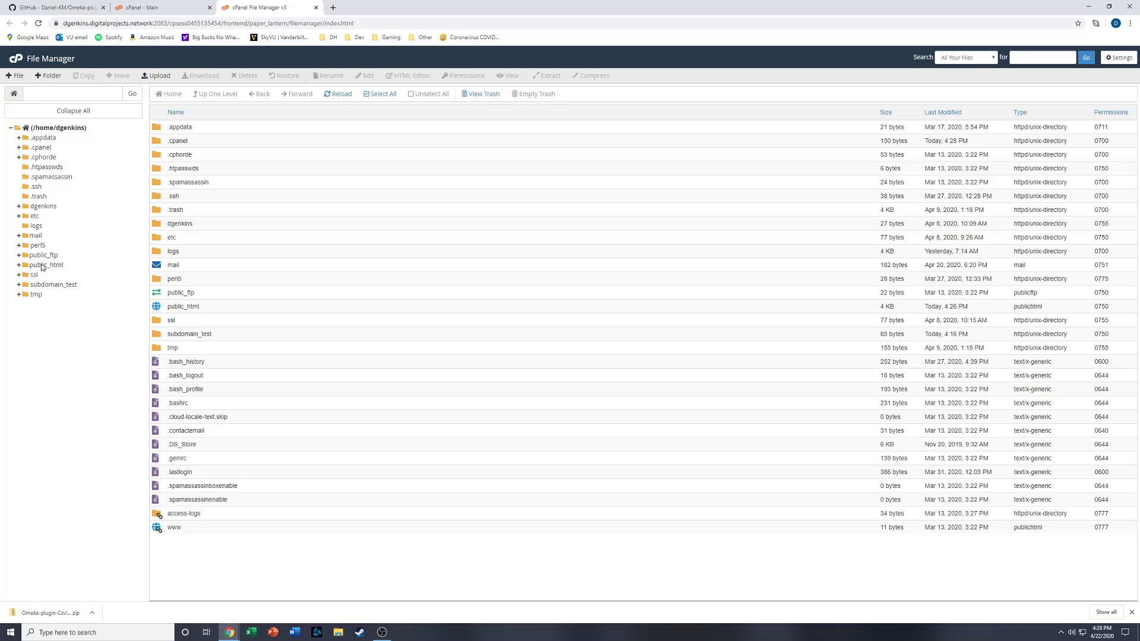
# Open the plugins folder inside public_html
pyautogui.click(42, 266)
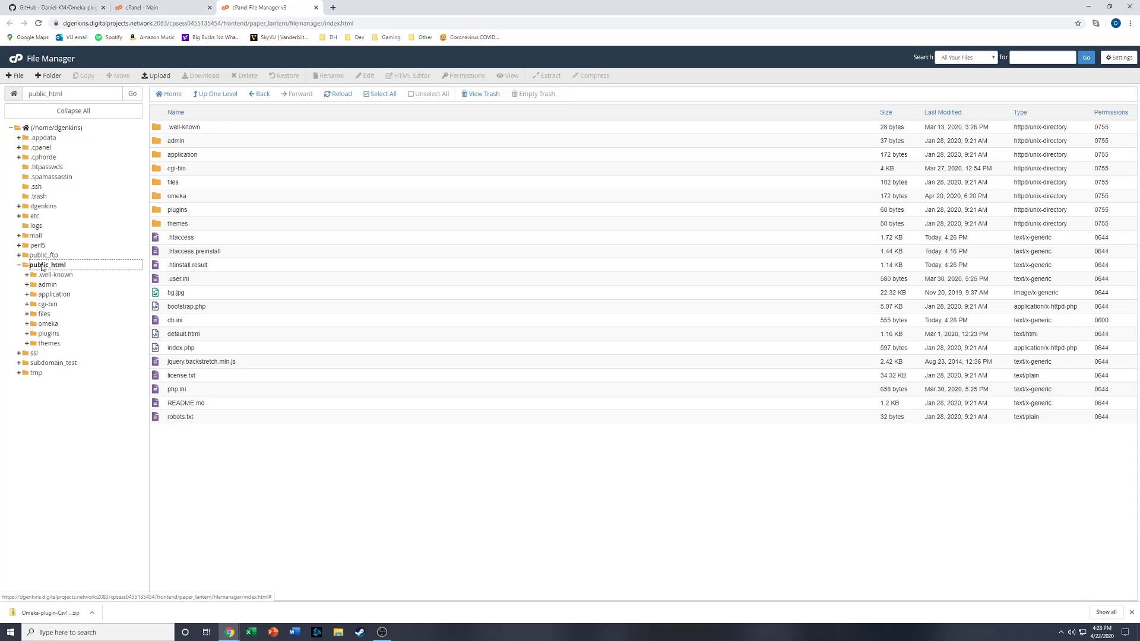
pyautogui.click(44, 324)
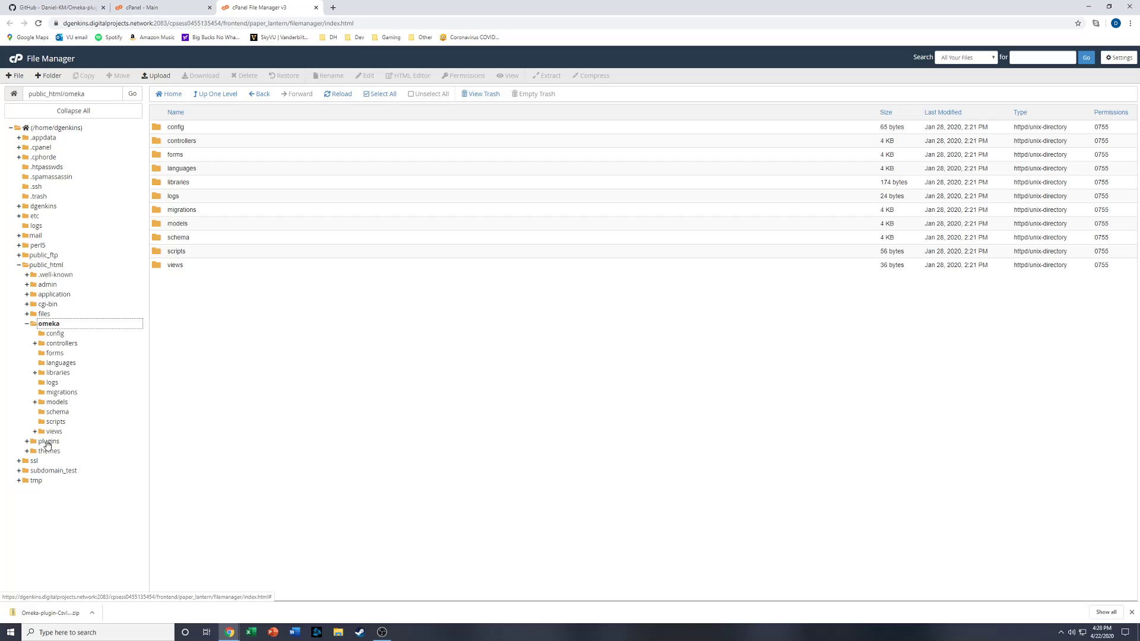
pyautogui.click(47, 443)
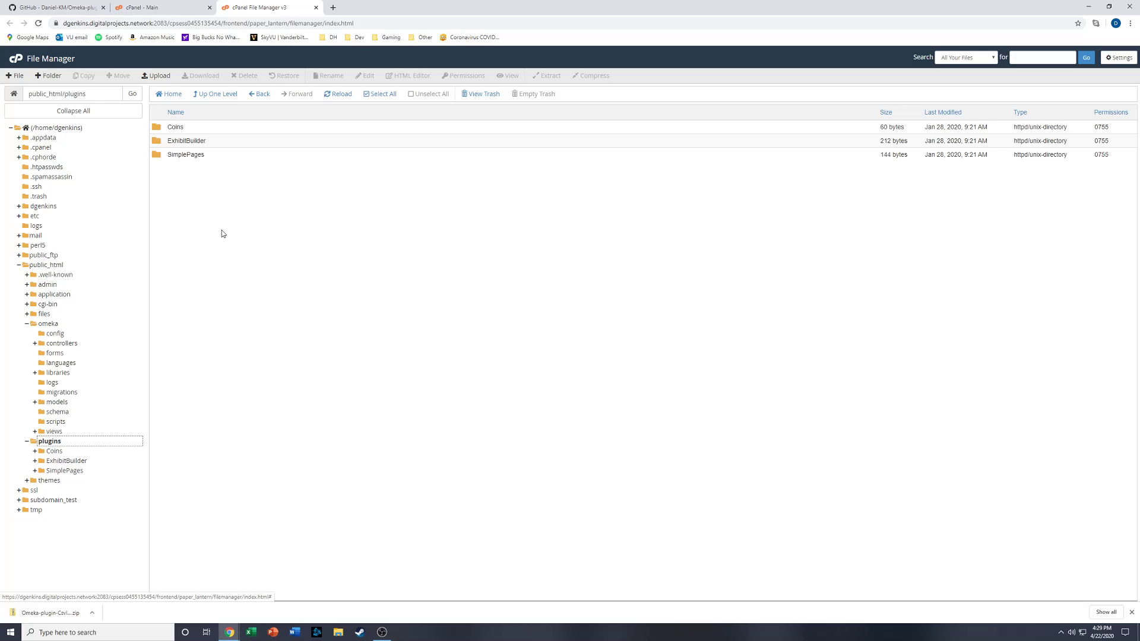
# Upload Omeka-plugin-CsvImportPlus-master (2).zip from Downloads to the plugins folder and return to the folder listing
pyautogui.click(158, 77)
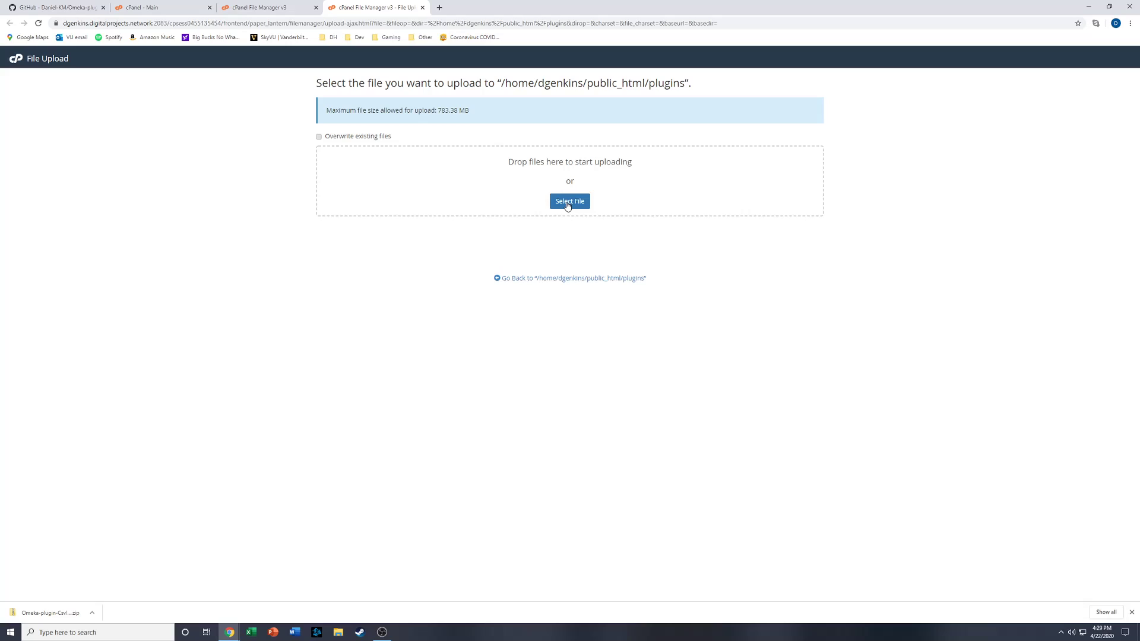
pyautogui.click(569, 202)
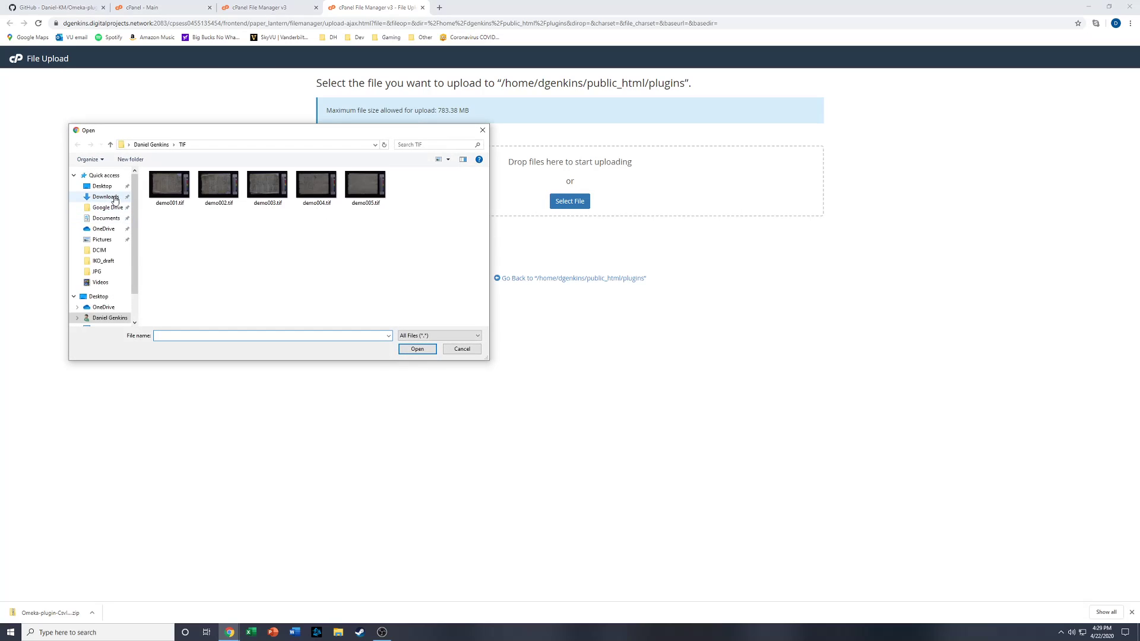
pyautogui.click(107, 197)
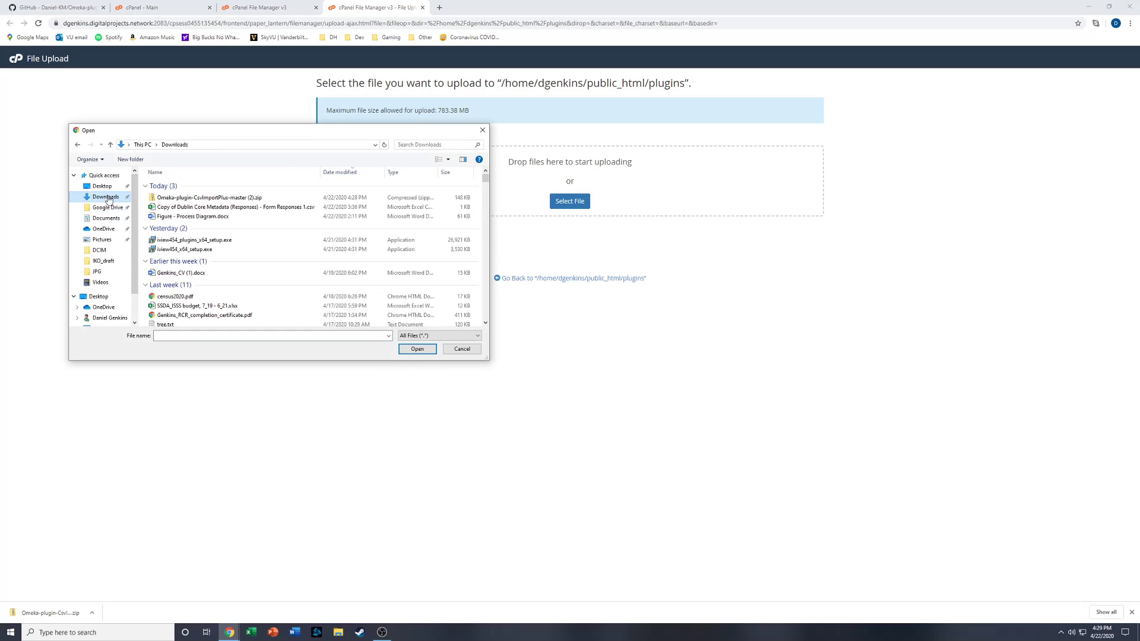
pyautogui.click(211, 199)
pyautogui.click(409, 350)
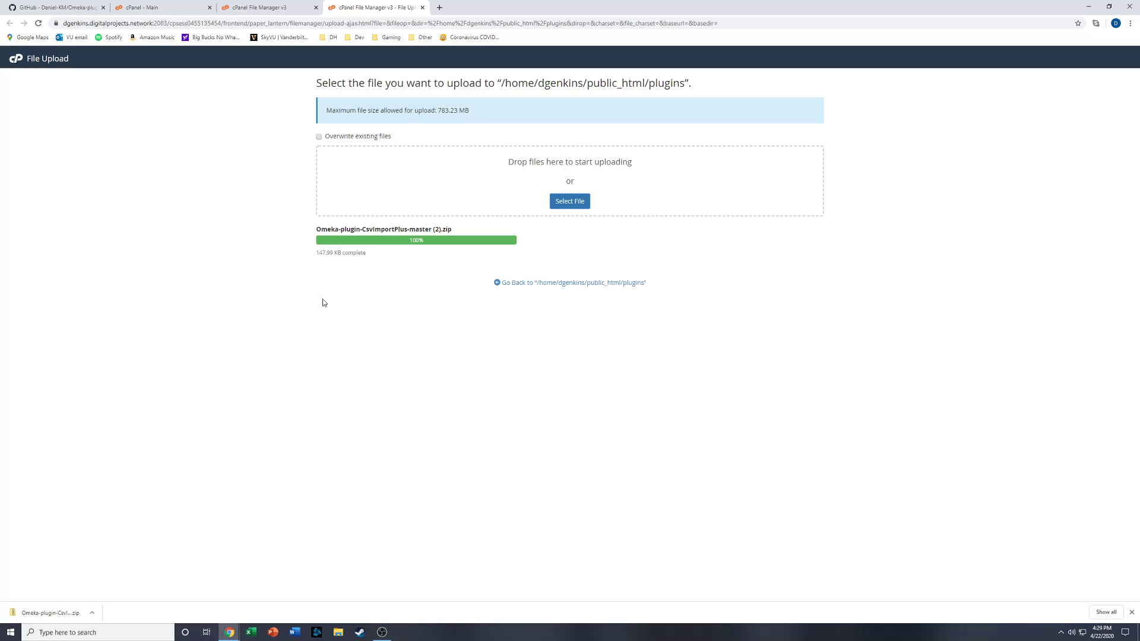
pyautogui.click(520, 292)
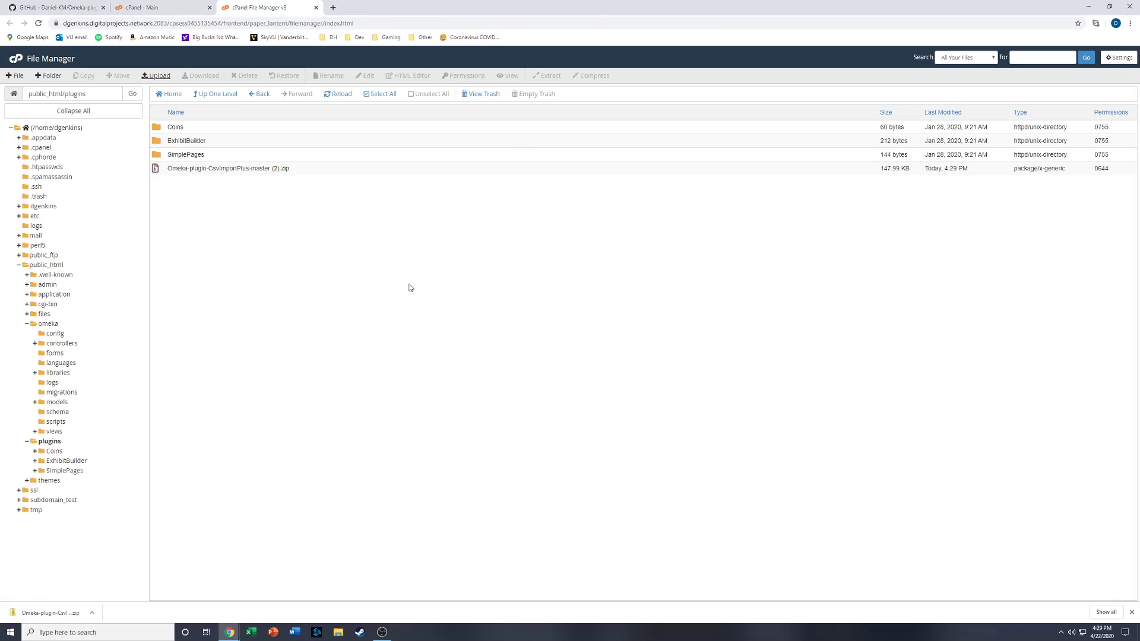
# Extract the uploaded CsvImportPlus ZIP archive into /public_html/plugins and dismiss the extraction results
pyautogui.click(335, 172)
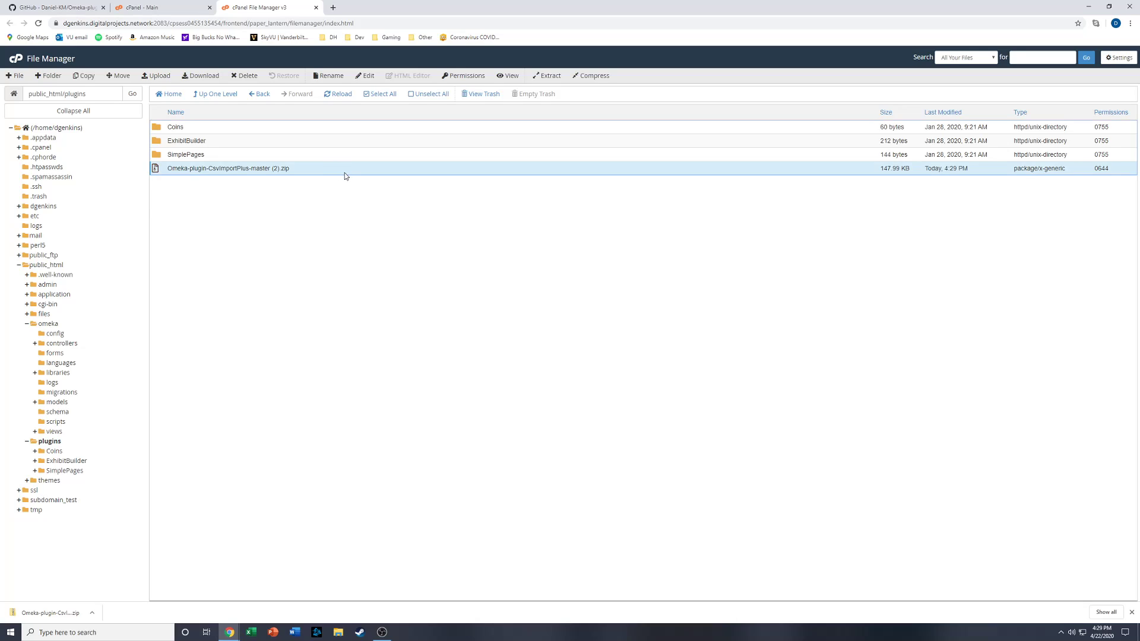
pyautogui.click(545, 76)
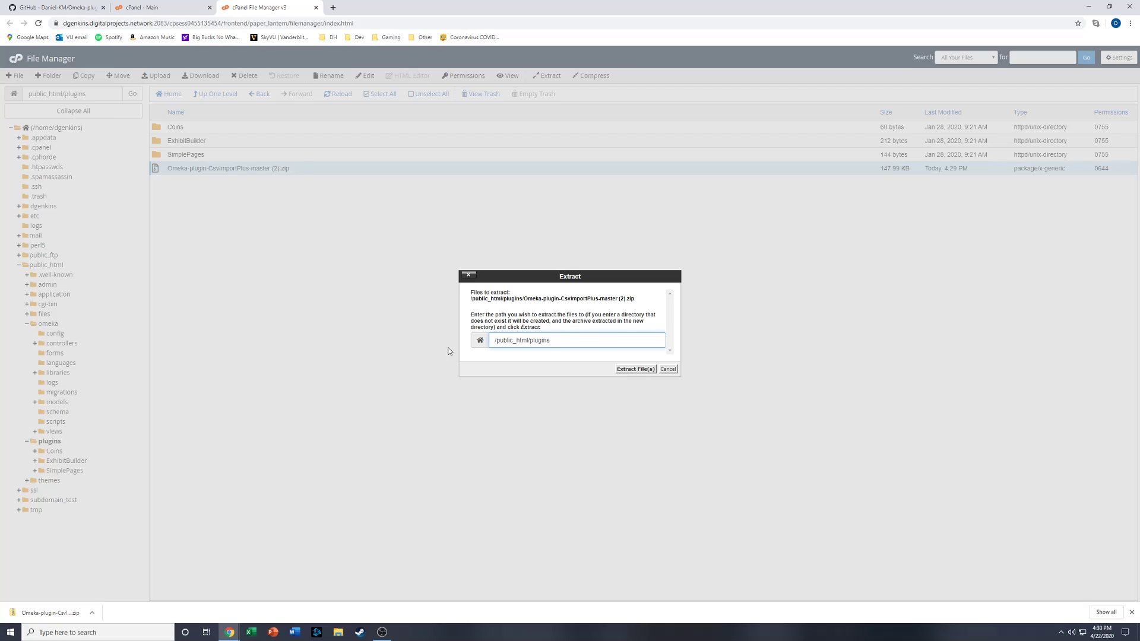
pyautogui.click(635, 371)
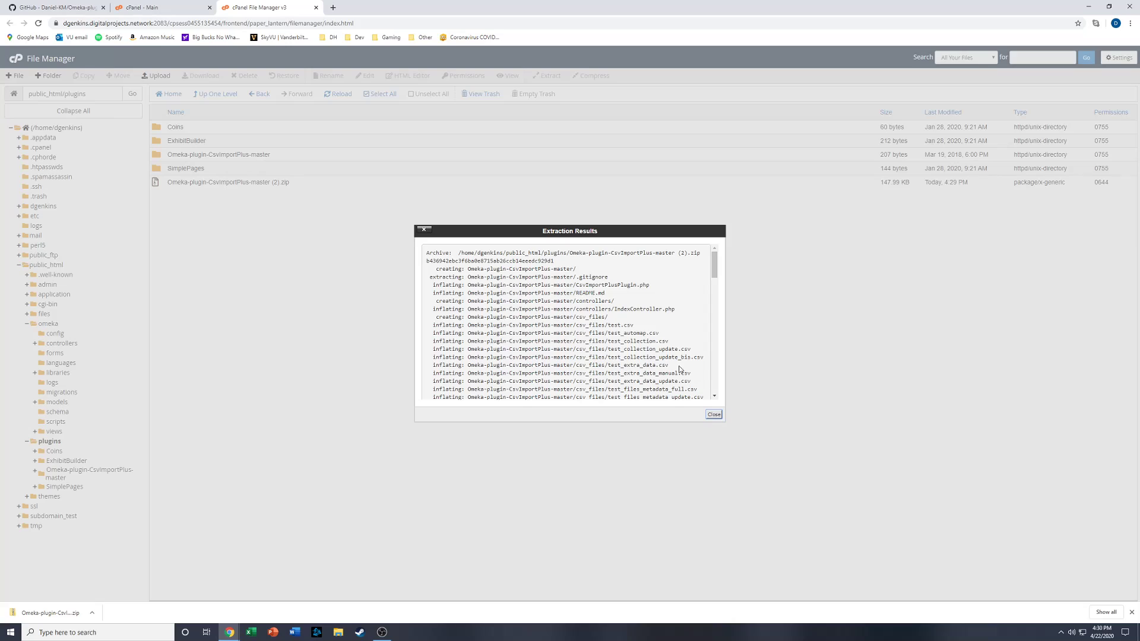
pyautogui.click(713, 416)
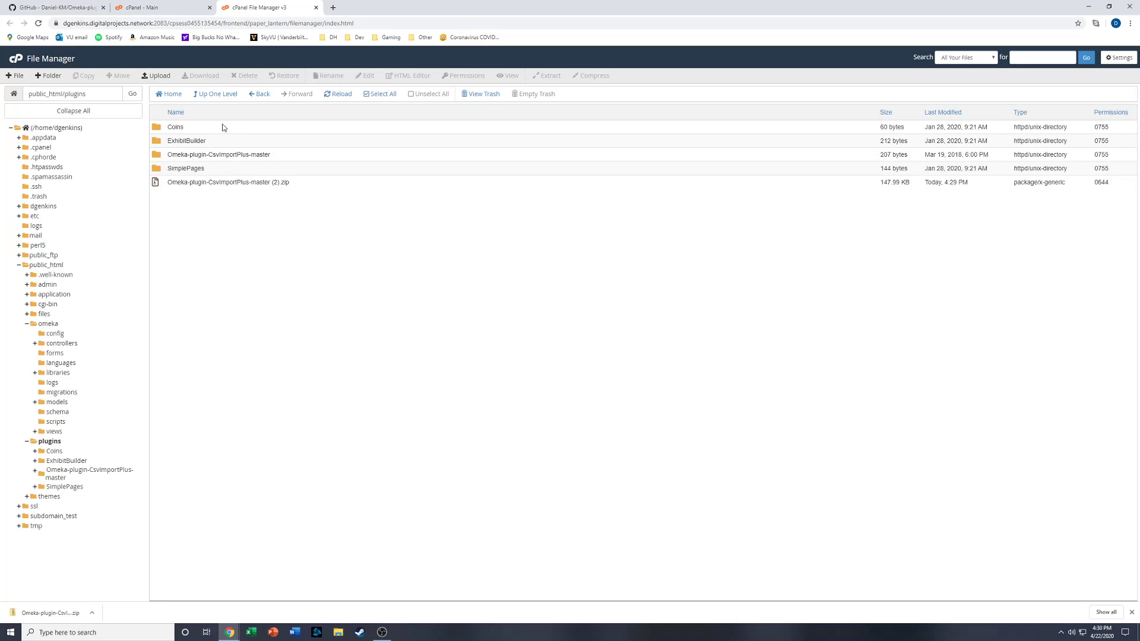
# Rename the extracted Omeka-plugin-CsvImportPlus-master folder to CsvImportPlus
pyautogui.click(314, 155)
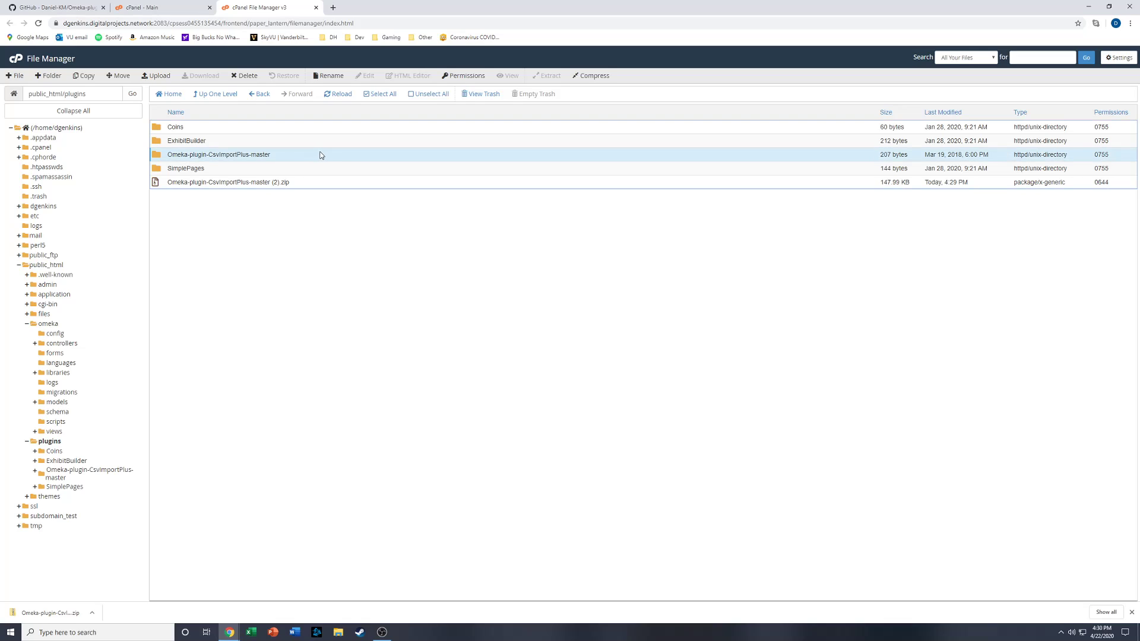
pyautogui.click(330, 76)
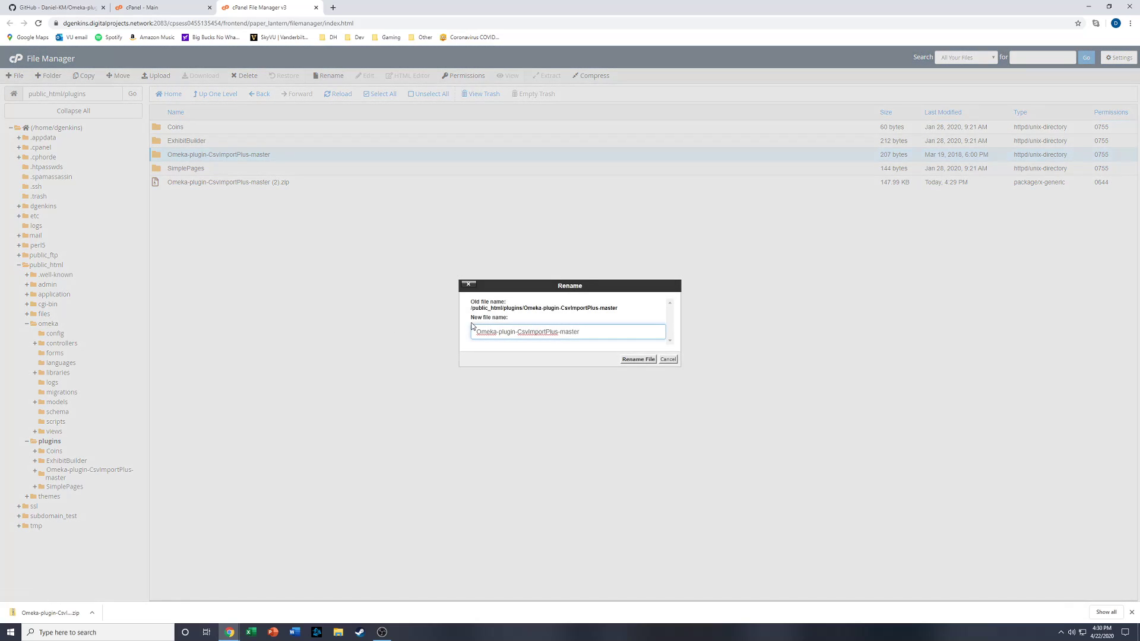
pyautogui.moveTo(476, 331); pyautogui.dragTo(517, 333)
pyautogui.press('BackSpace')
pyautogui.press('BackSpace')
pyautogui.click(635, 360)
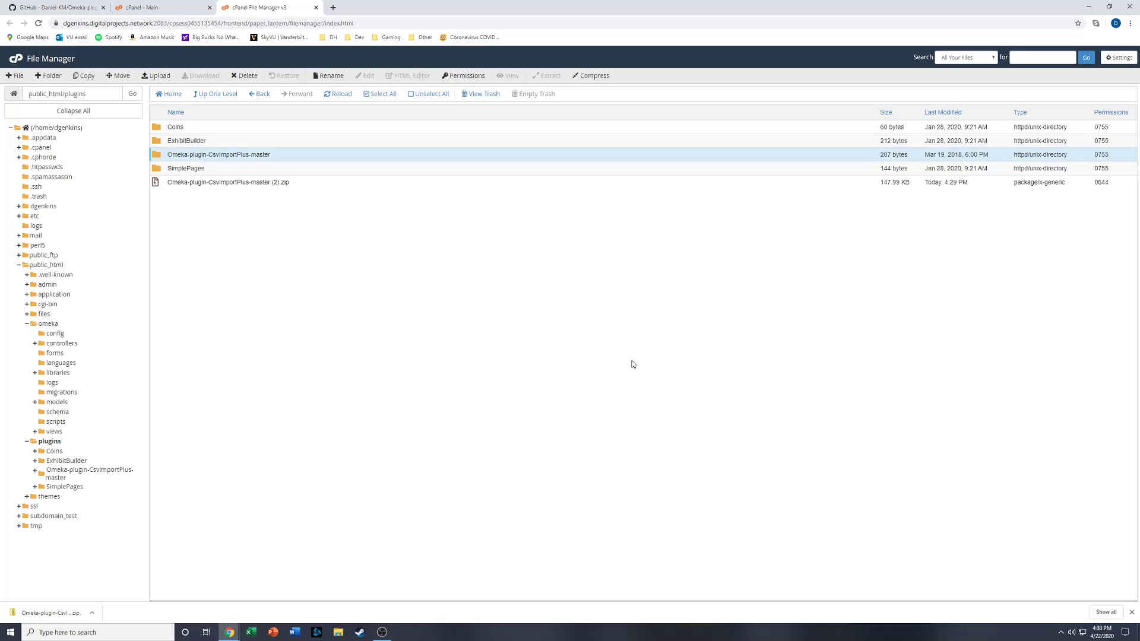
# Move Omeka-plugin-CsvImportPlus-master (2).zip in the plugins folder to the trash
pyautogui.click(302, 184)
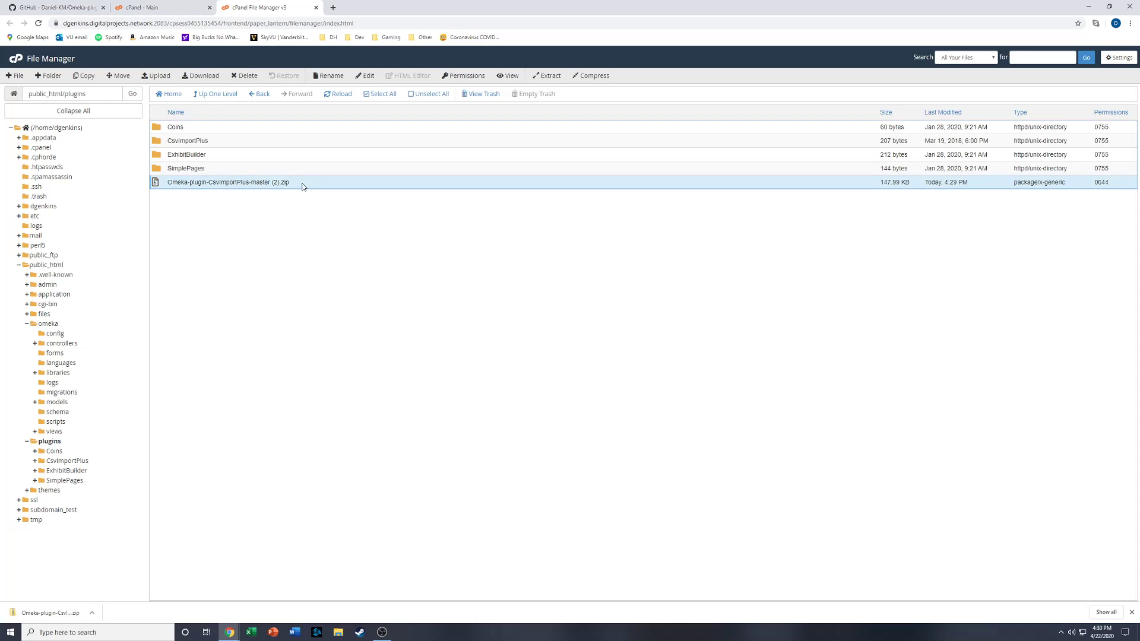
pyautogui.click(242, 76)
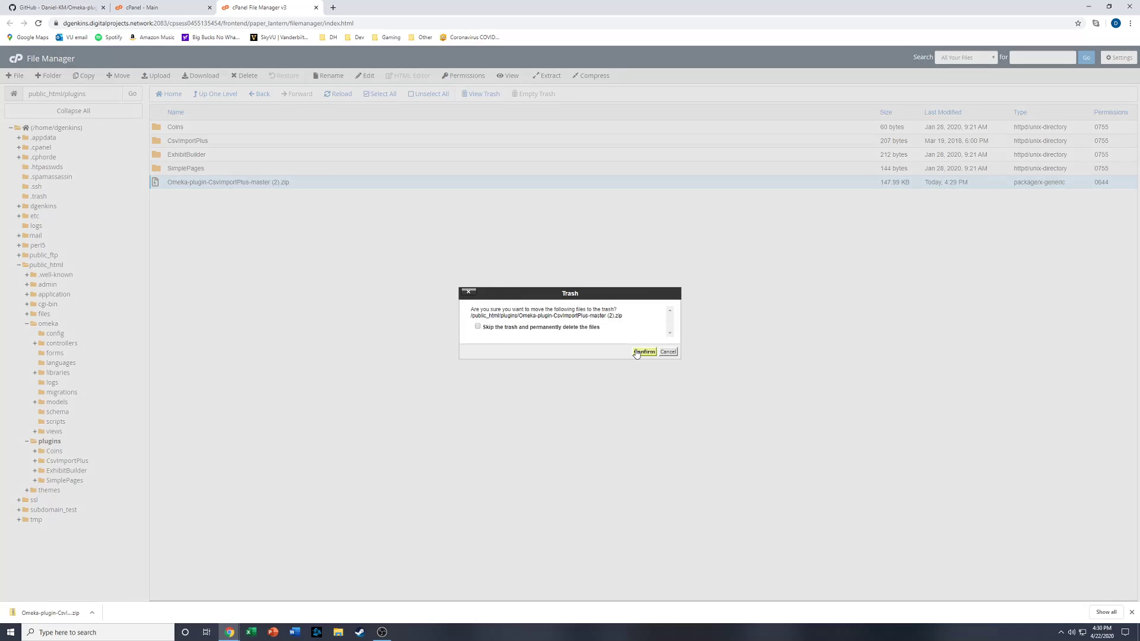
pyautogui.click(639, 353)
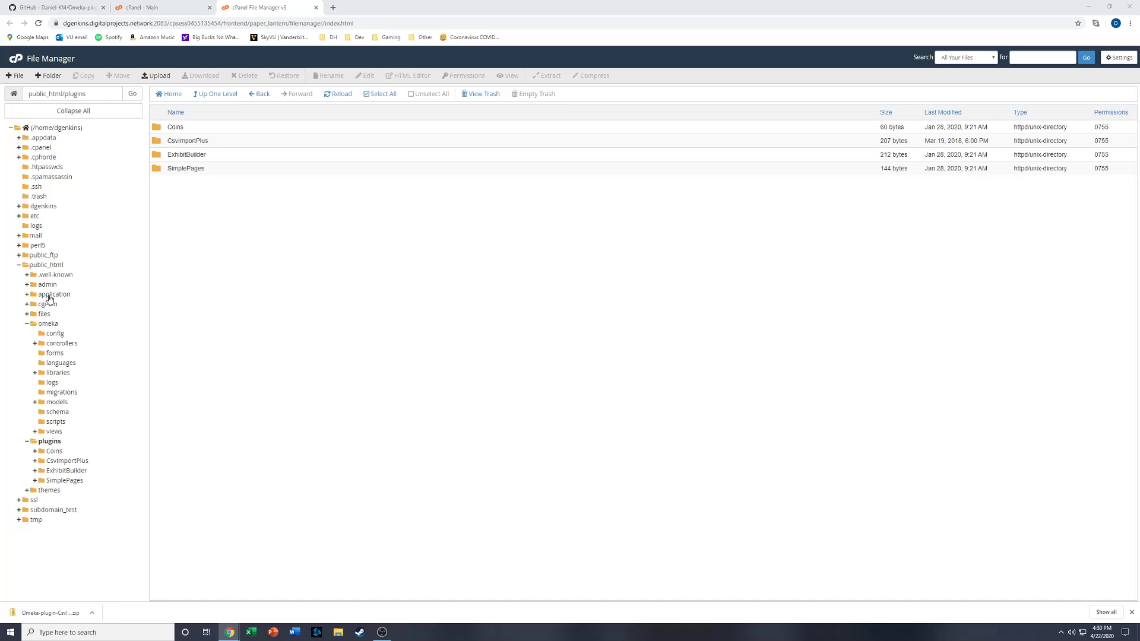
# Open config.ini from public_html/application/config in the file editor
pyautogui.click(50, 296)
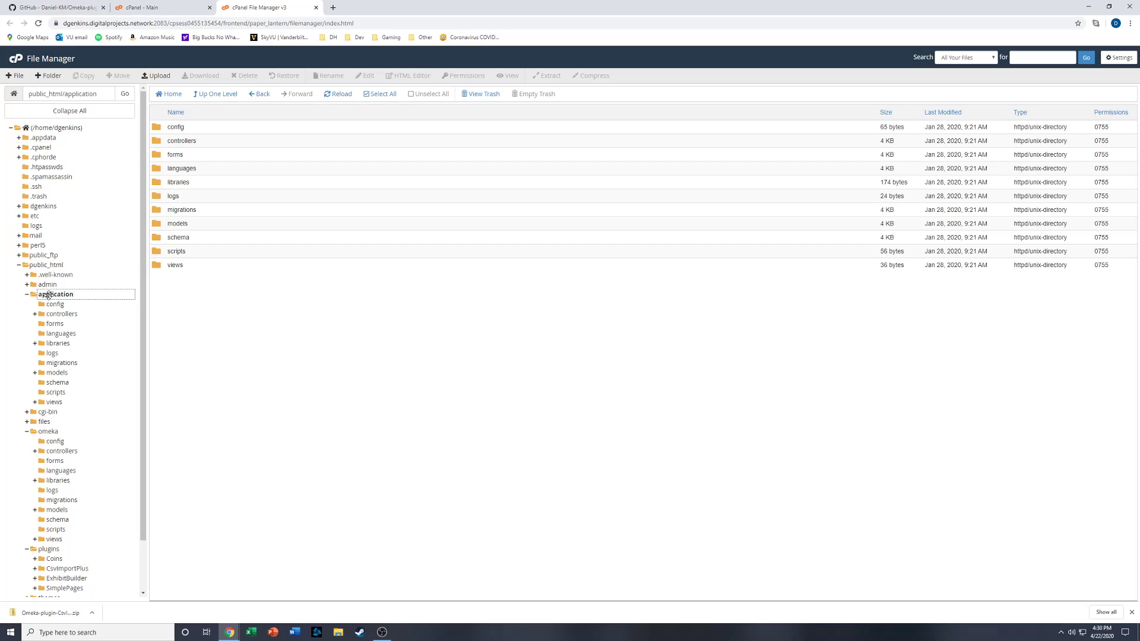
pyautogui.click(51, 305)
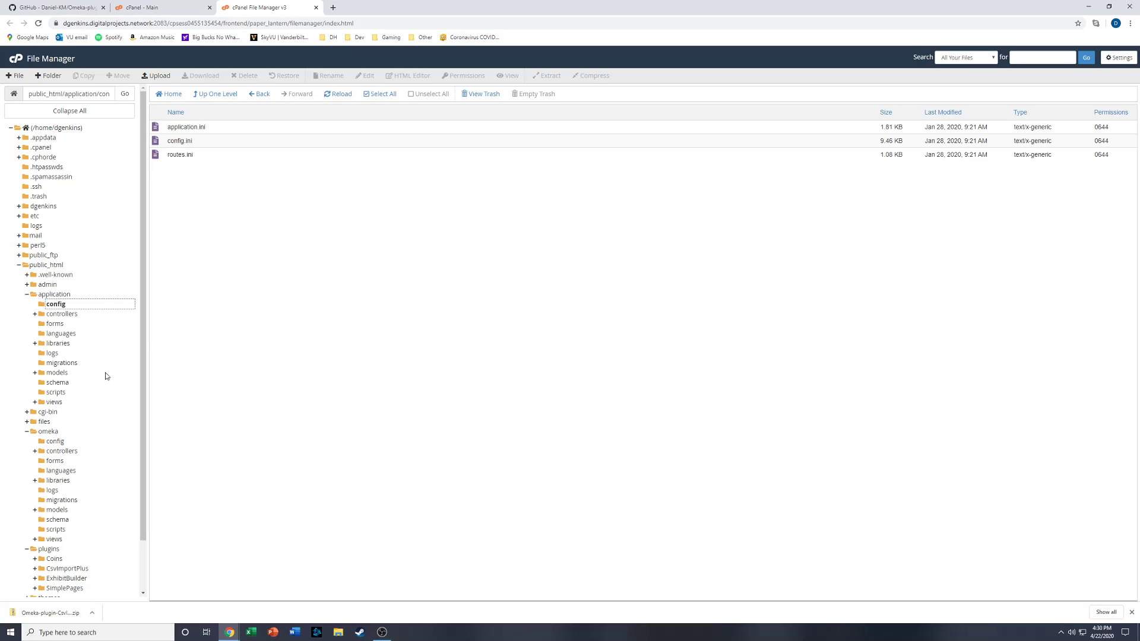
pyautogui.click(219, 143)
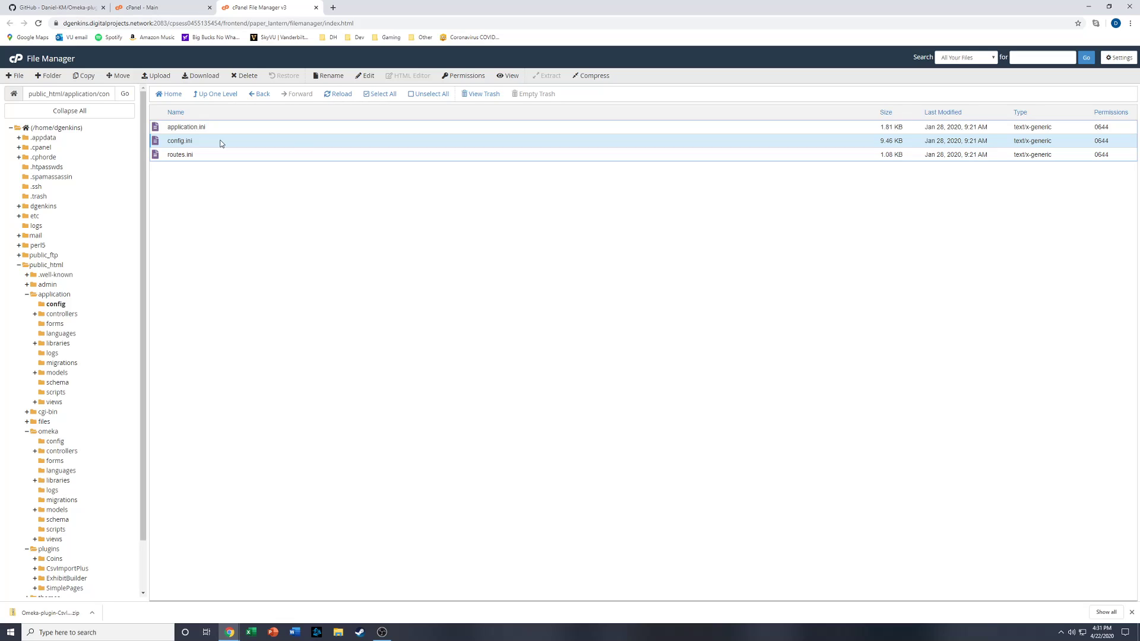
pyautogui.click(363, 76)
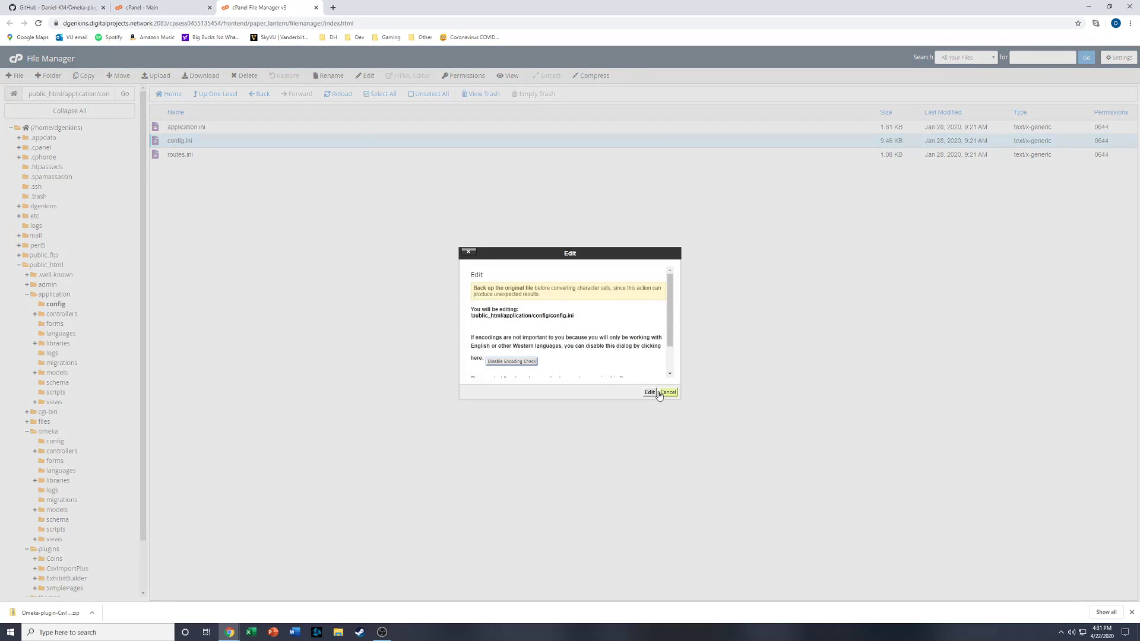
pyautogui.click(649, 392)
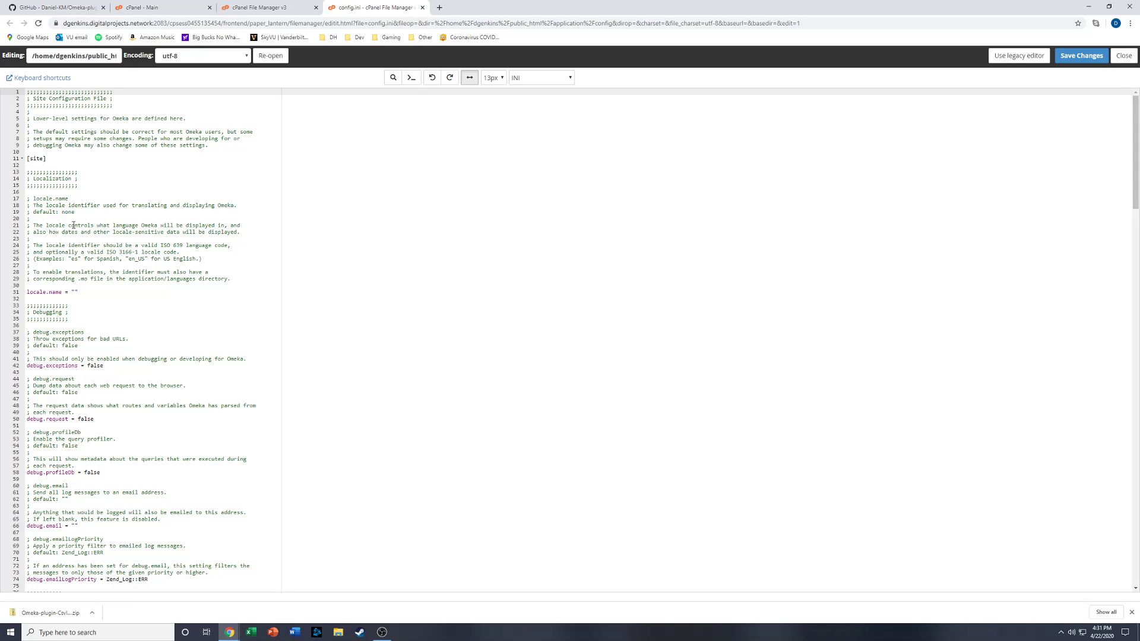
# Find "php" in config.ini, set background.php.path to "/usr/local/bin/ea-php72" and save the file
pyautogui.hotkey('ctrl', 'f')
pyautogui.write('php')
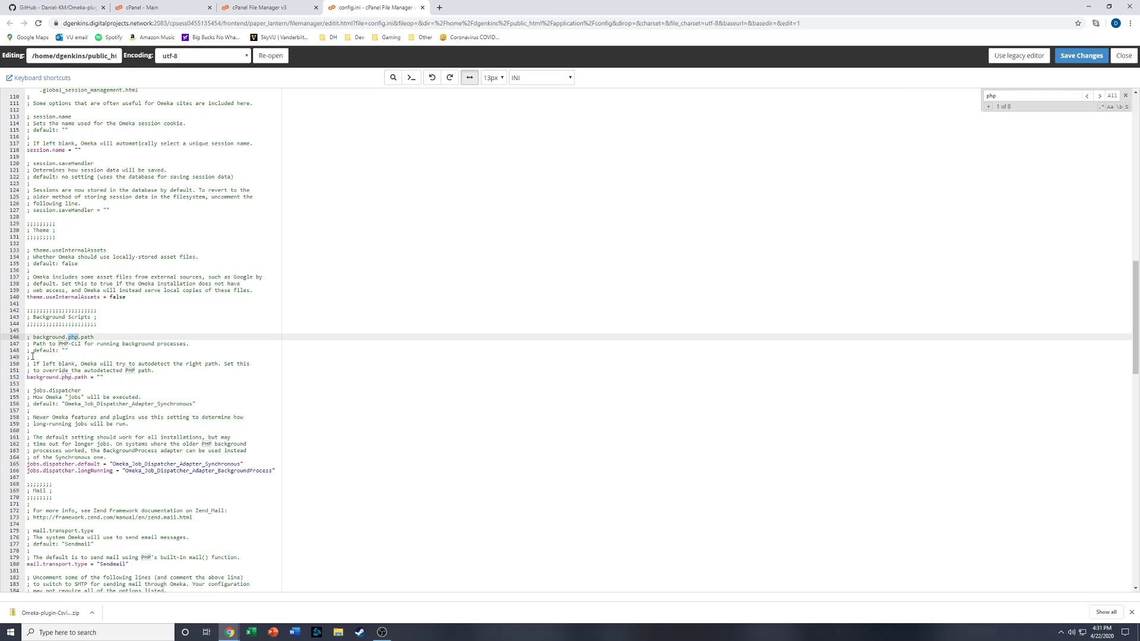
pyautogui.click(101, 378)
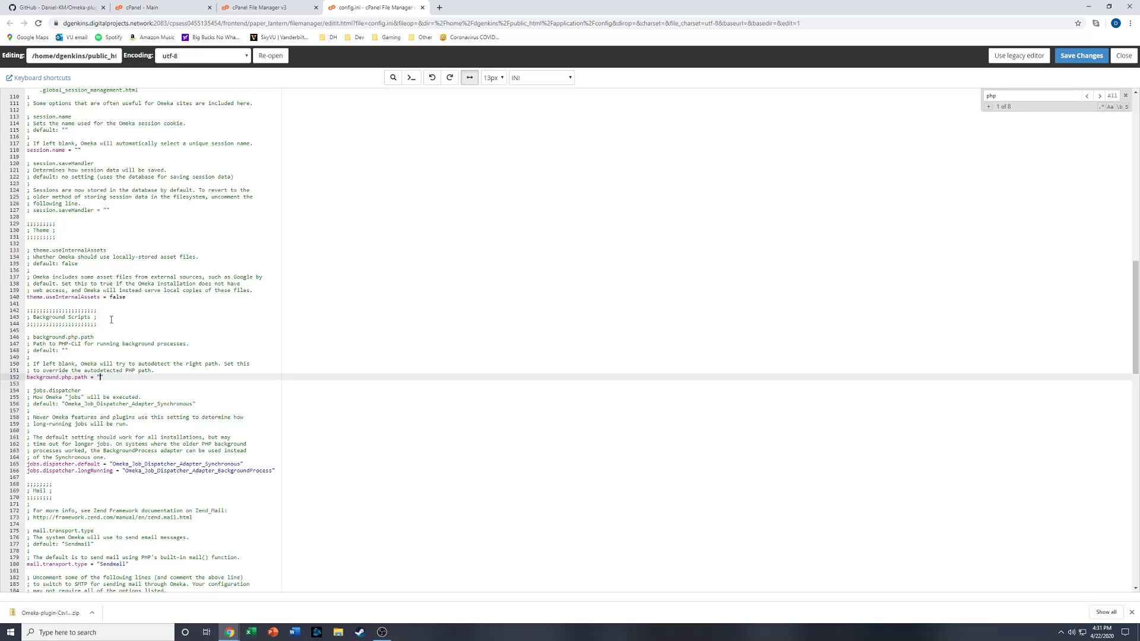
pyautogui.write('/usr/local/bin/ea-php72')
pyautogui.moveTo(27, 377); pyautogui.dragTo(88, 377)
pyautogui.click(93, 377)
pyautogui.moveTo(101, 377); pyautogui.dragTo(175, 377)
pyautogui.click(123, 371)
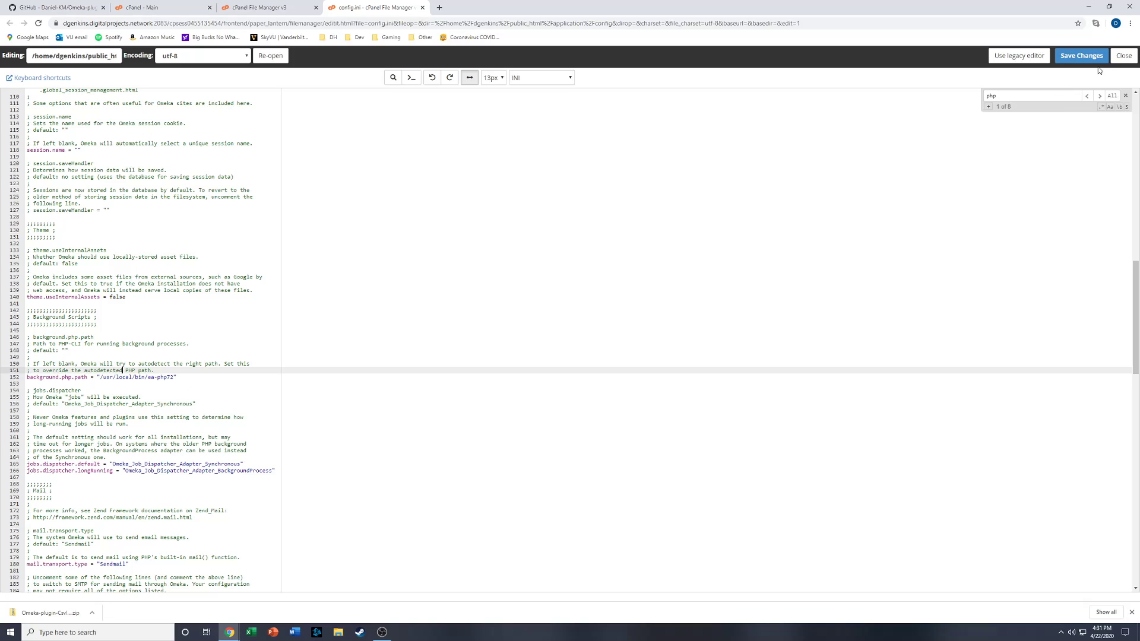
pyautogui.click(1082, 55)
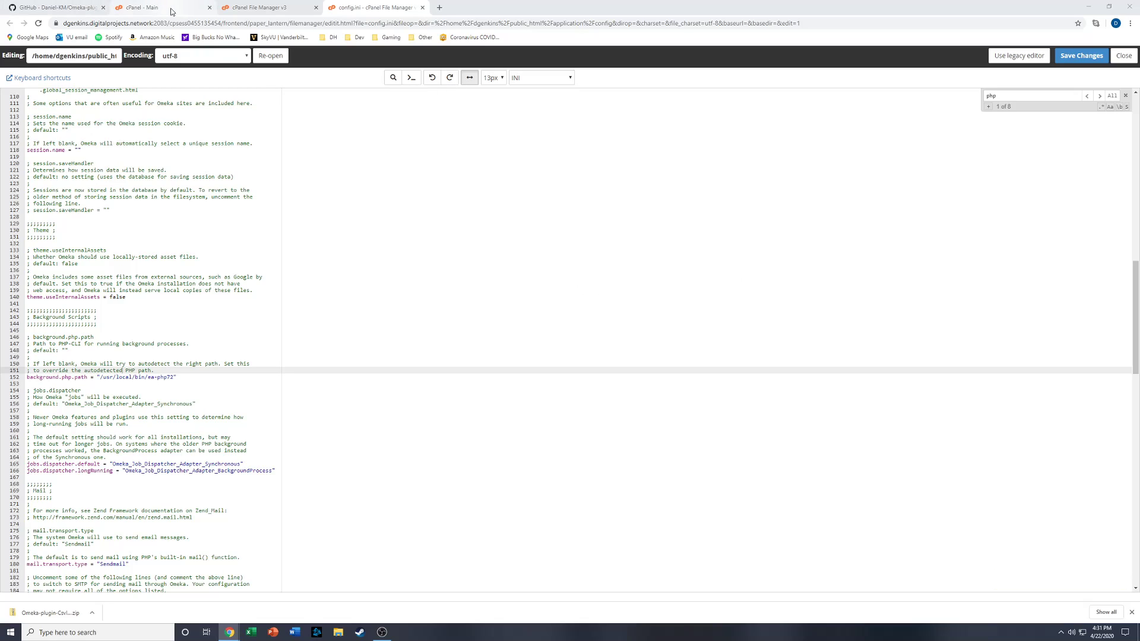
# Return to the cPanel home page and open the Demo Omeka site's admin login page from the installed applications
pyautogui.click(151, 11)
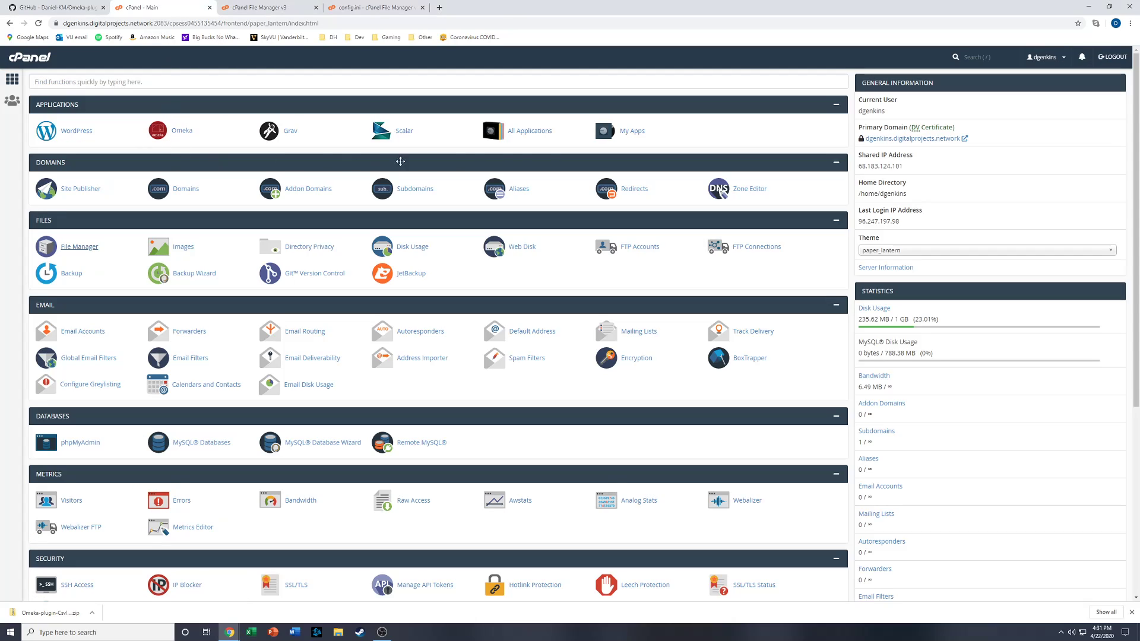
pyautogui.click(531, 132)
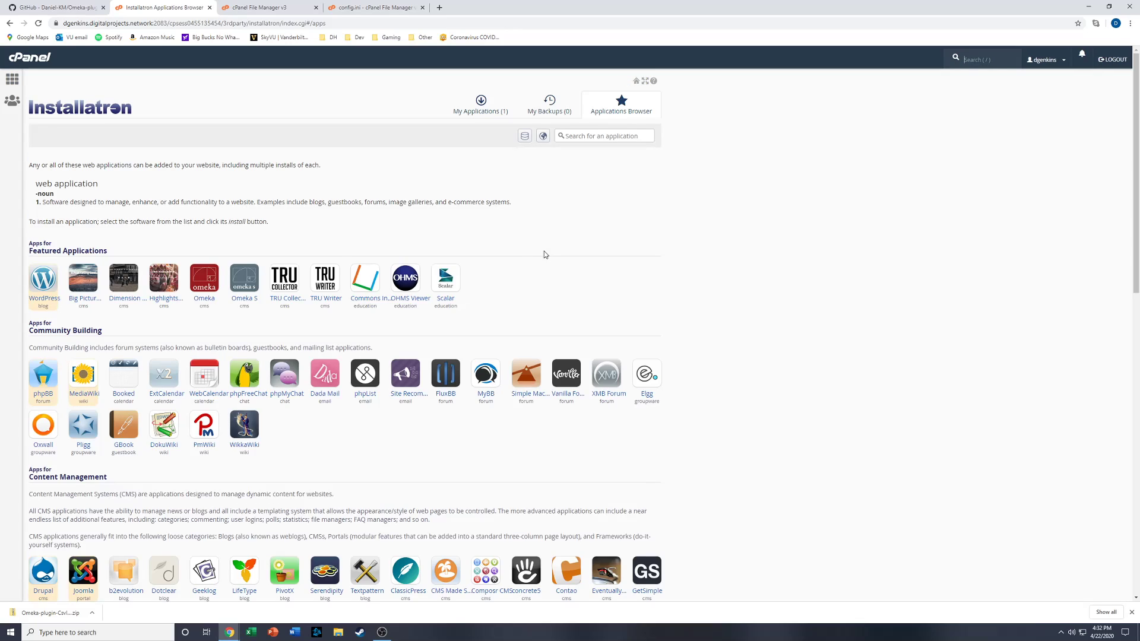
pyautogui.click(7, 24)
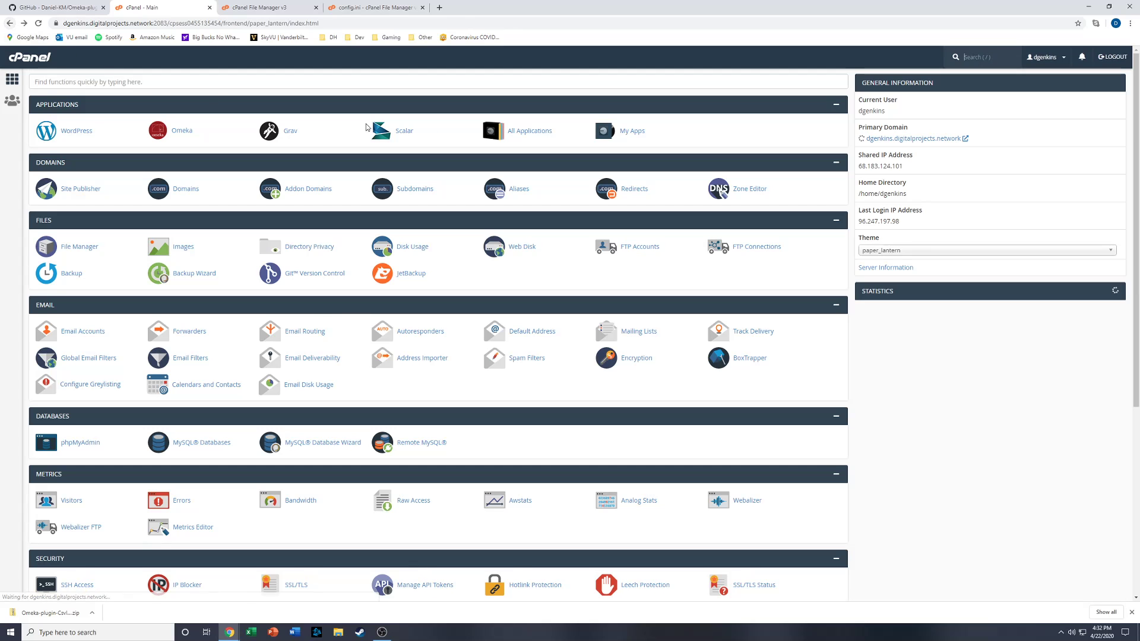
pyautogui.click(635, 132)
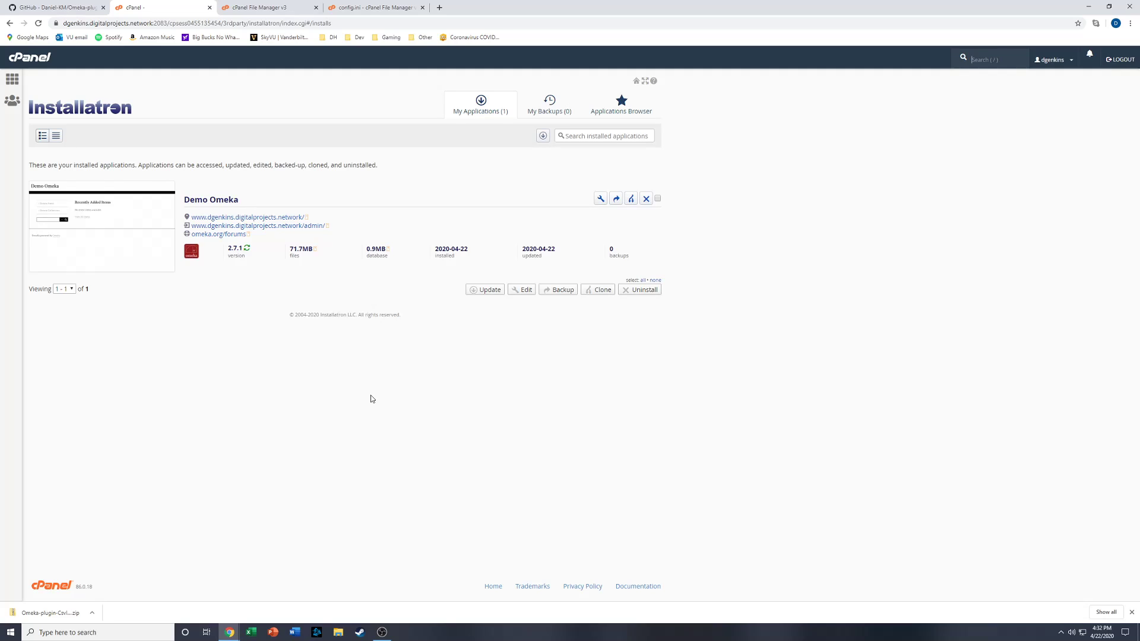
pyautogui.click(272, 226)
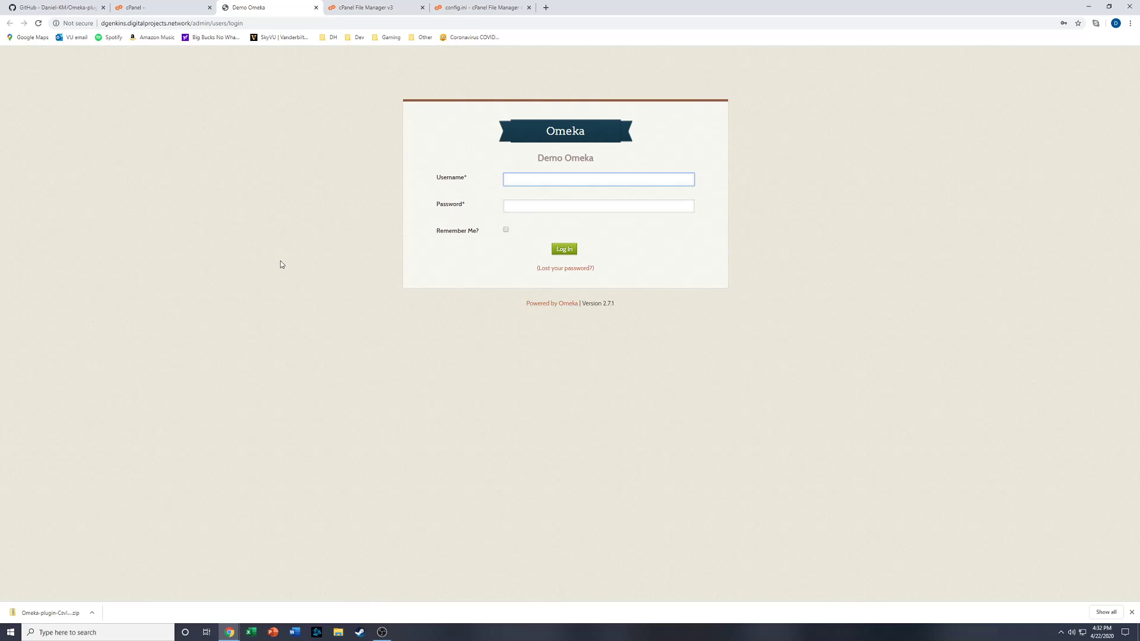
# Try to log in to the Demo Omeka admin with the saved username and password
pyautogui.click(535, 178)
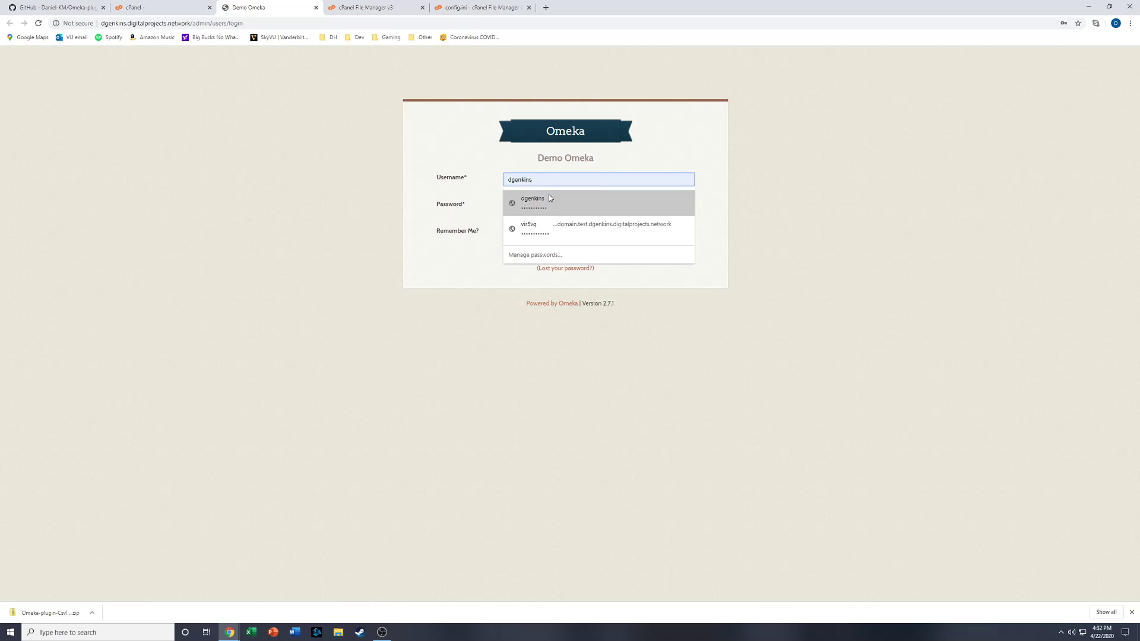
pyautogui.click(548, 196)
pyautogui.click(569, 252)
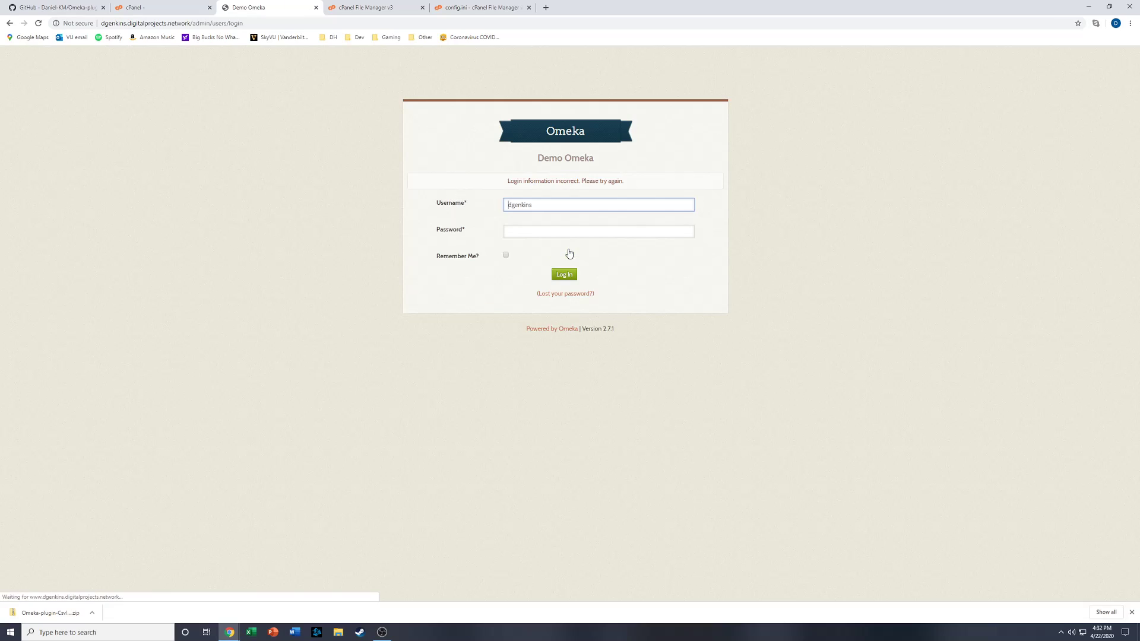
# Log in to the Demo Omeka admin with the corrected username and the account password
pyautogui.click(539, 228)
pyautogui.write('••')
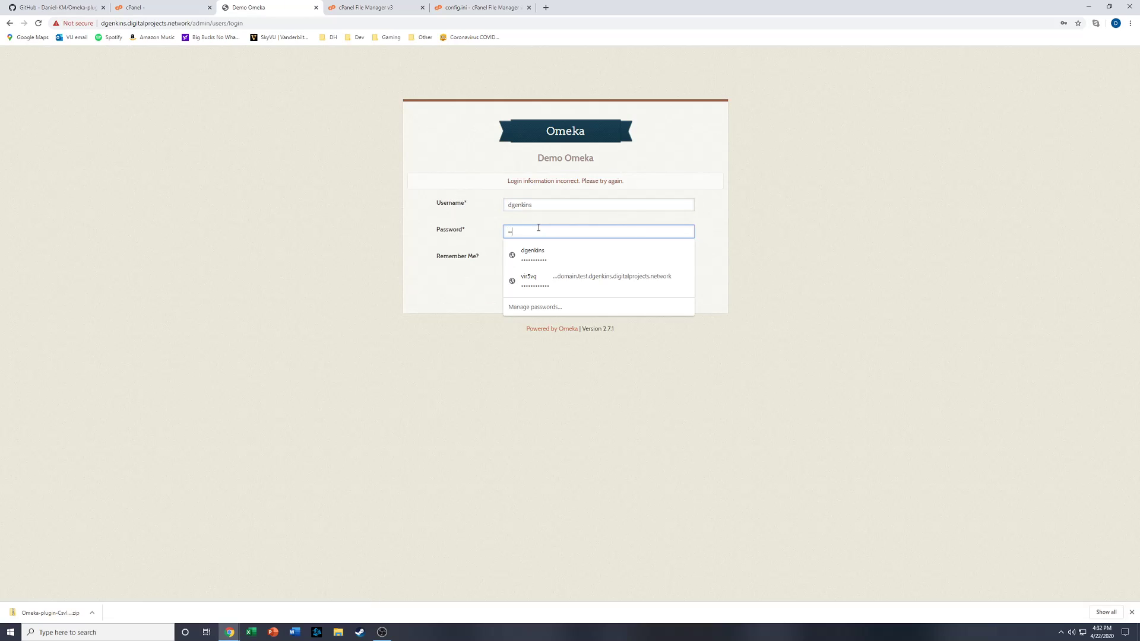
pyautogui.write('••••••••••')
pyautogui.click(545, 205)
pyautogui.hotkey('ctrl', 'a')
pyautogui.write('genkidn')
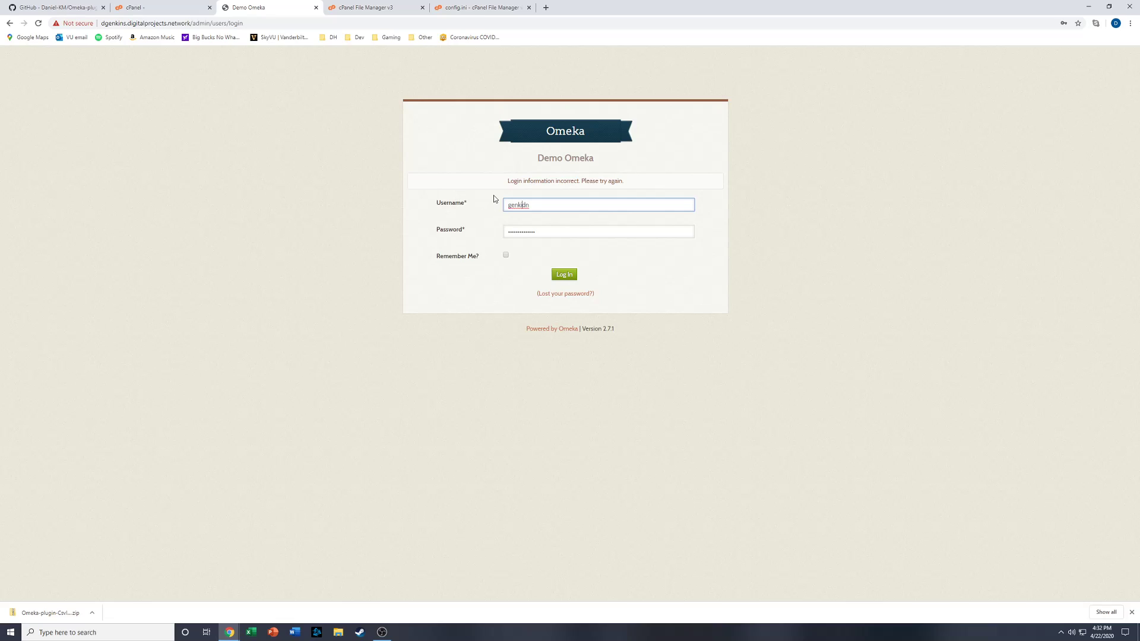
pyautogui.press('BackSpace')
pyautogui.press('BackSpace')
pyautogui.write('ndn')
pyautogui.click(564, 275)
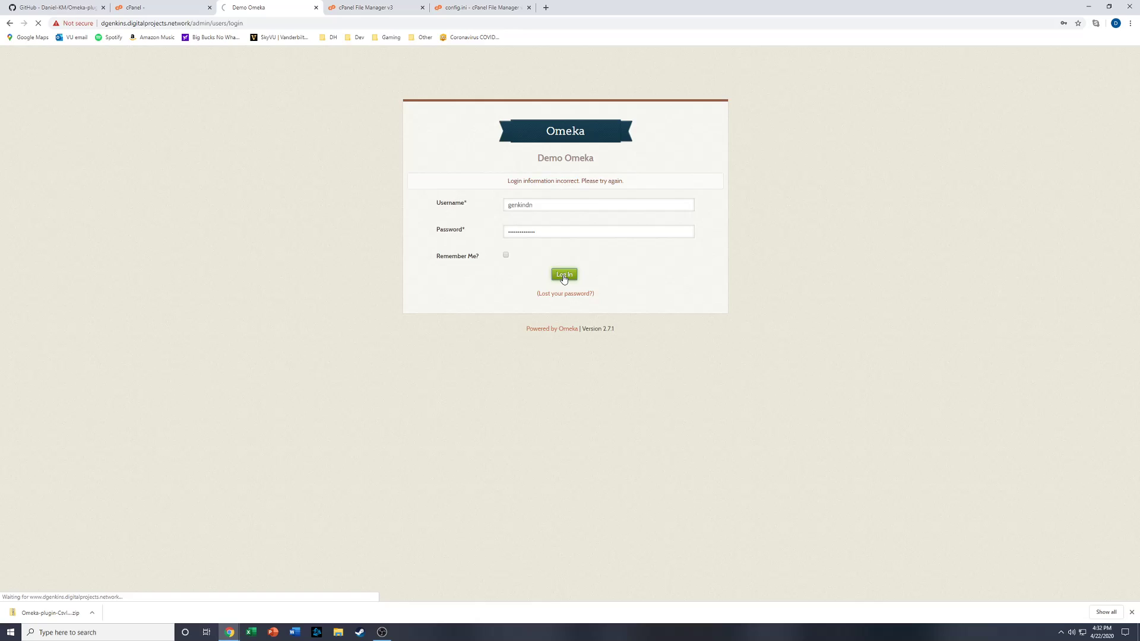
pyautogui.click(1029, 168)
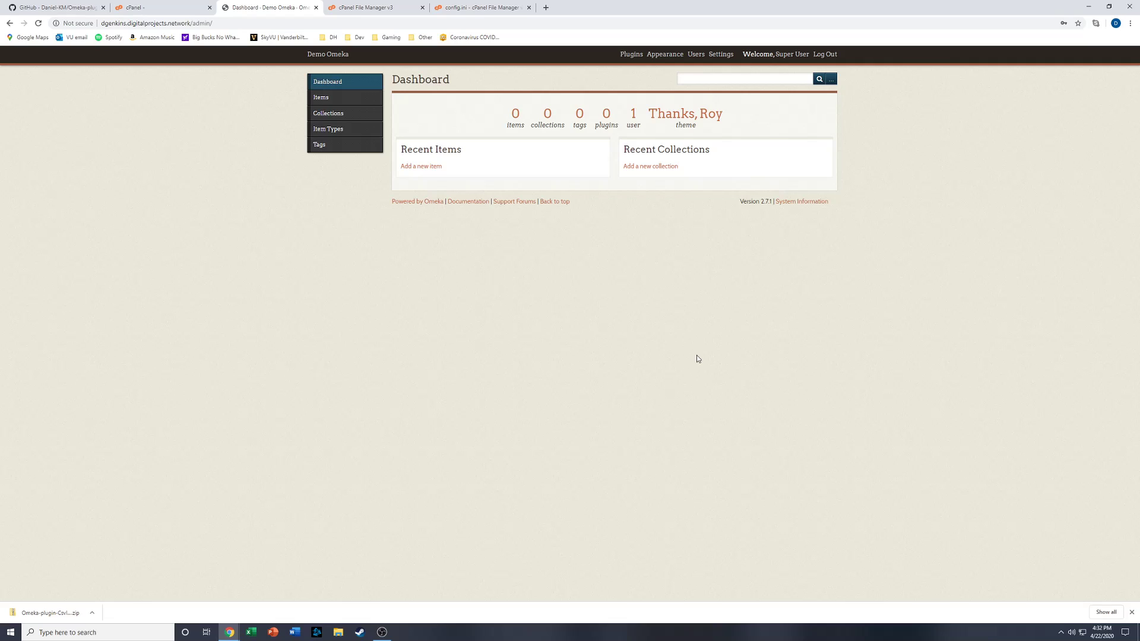
# Install the CSV Import+ plugin from the Omeka site's plugin list
pyautogui.click(632, 55)
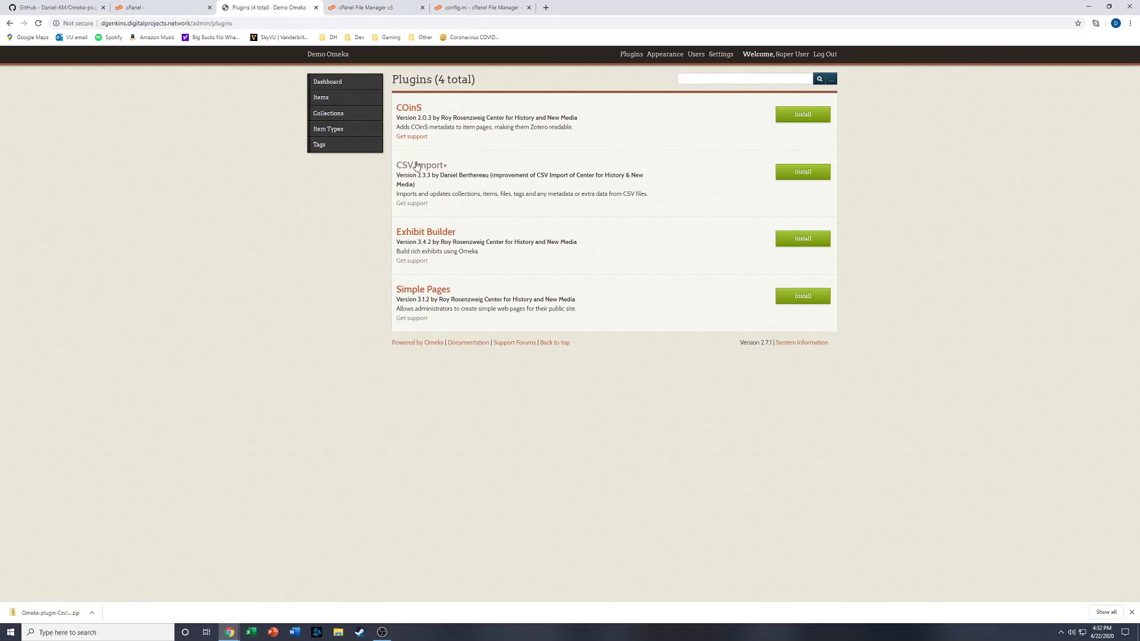
pyautogui.click(805, 177)
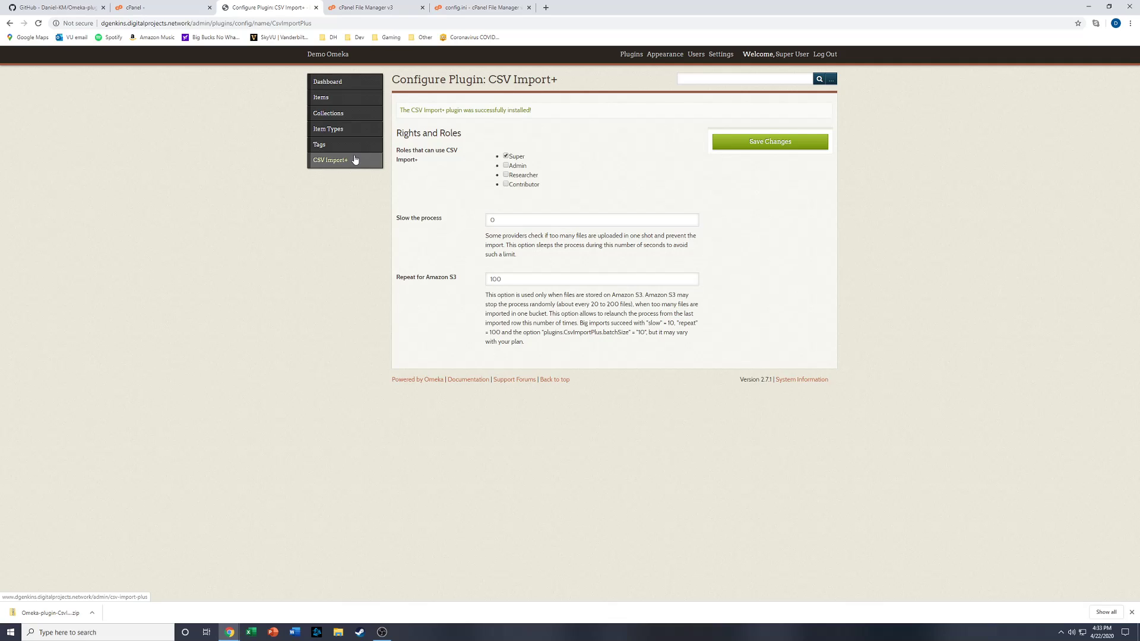
# Set the ImageMagick Directory Path in the site's general settings to "/usr/bin" and save the changes
pyautogui.click(721, 55)
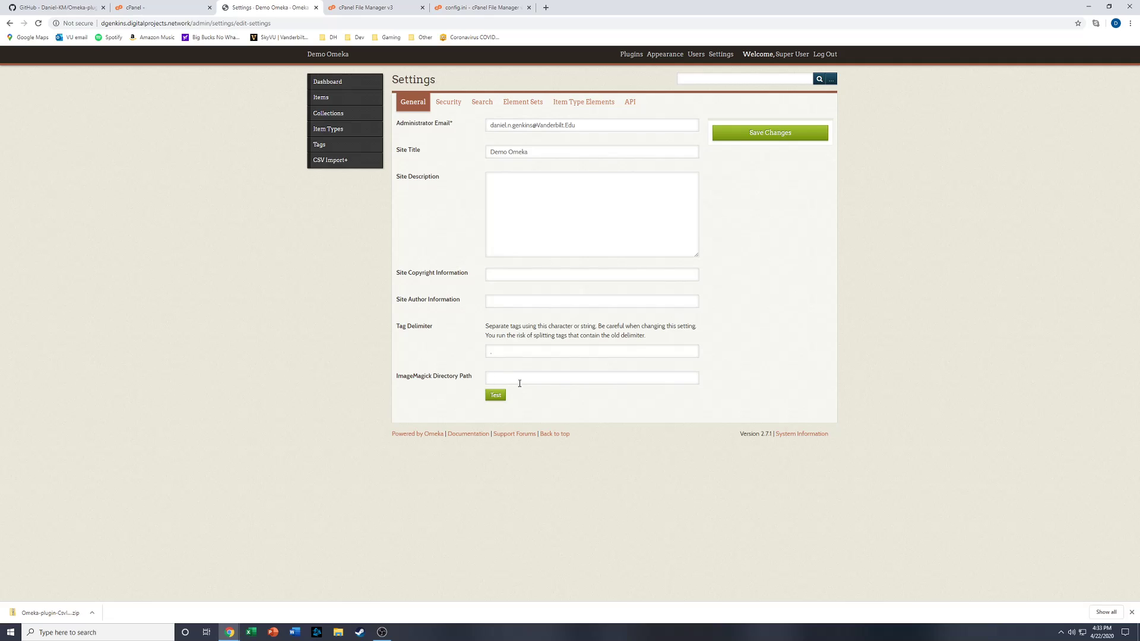
pyautogui.click(526, 383)
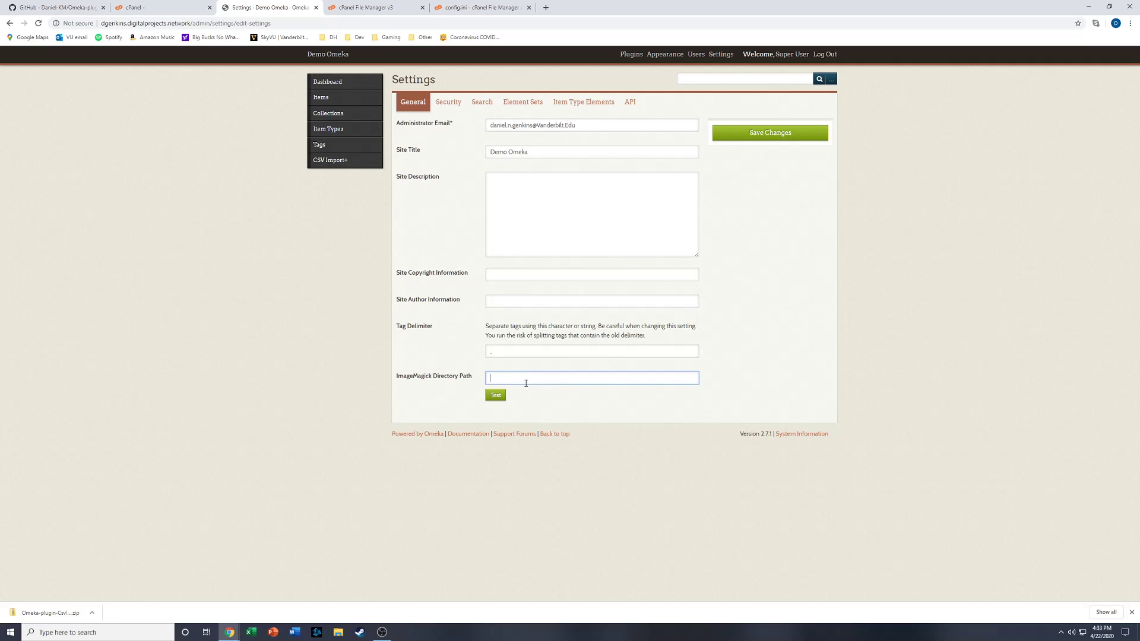
pyautogui.write('/usr/bin')
pyautogui.click(754, 295)
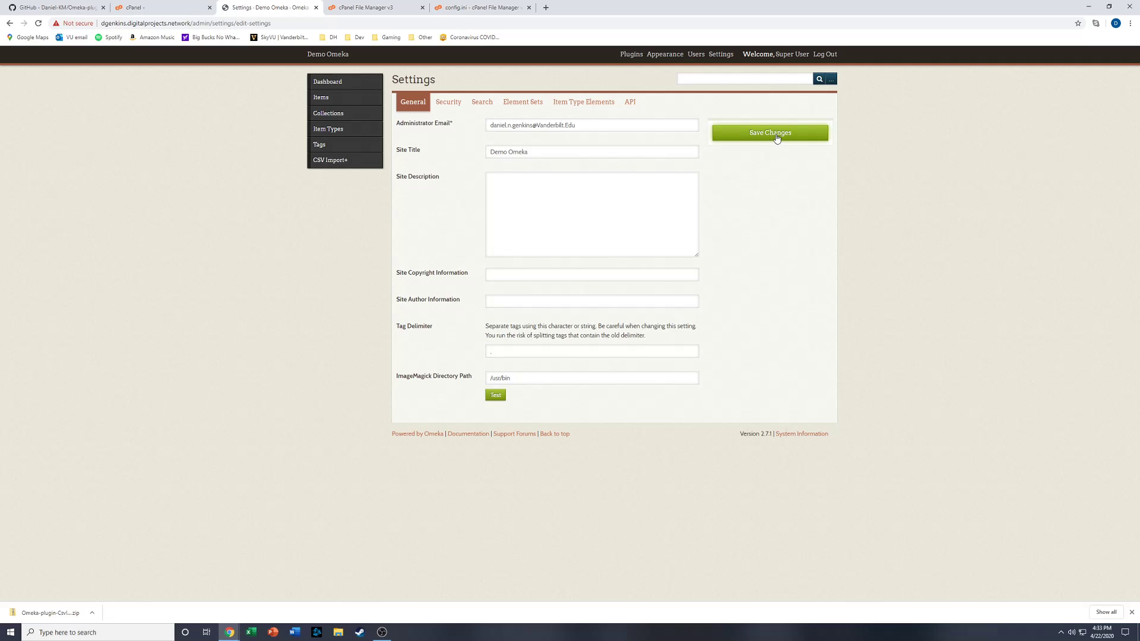
pyautogui.click(776, 134)
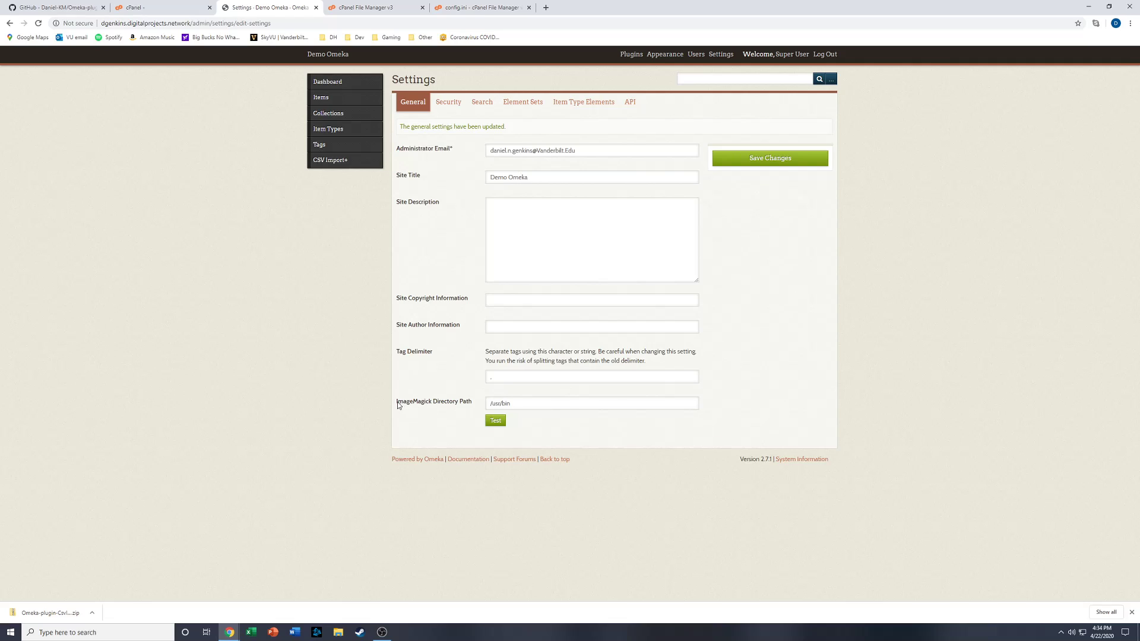
pyautogui.moveTo(398, 405); pyautogui.dragTo(449, 405)
pyautogui.click(444, 386)
# Search Google for "omeka api import" in a new browser tab
pyautogui.click(546, 7)
pyautogui.write('omeka')
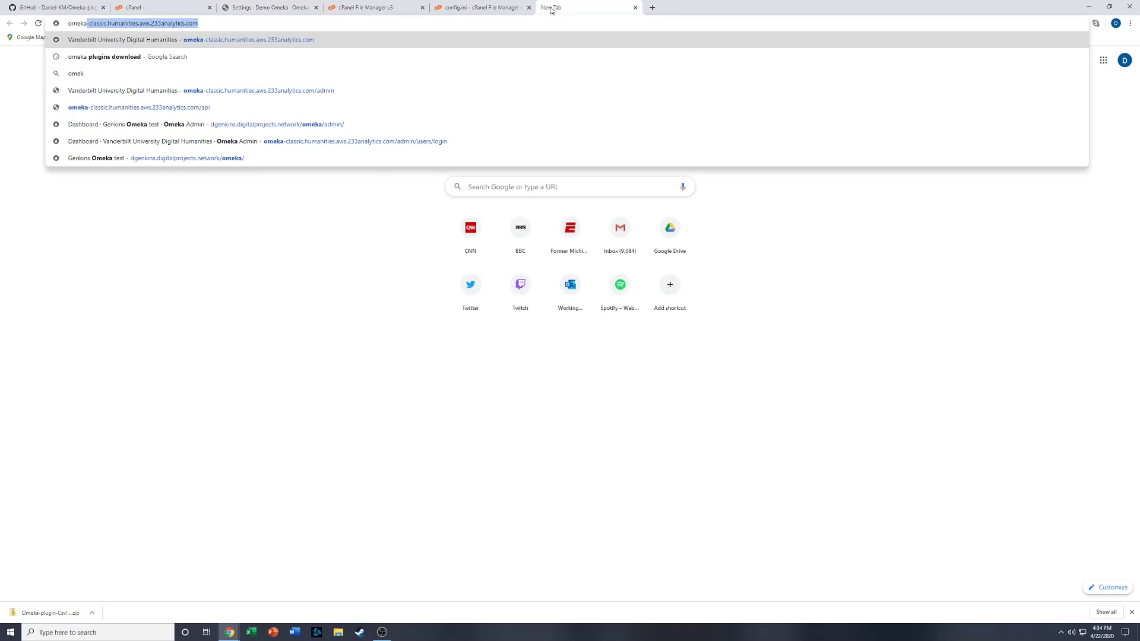
pyautogui.write(' api import')
pyautogui.press('Return')
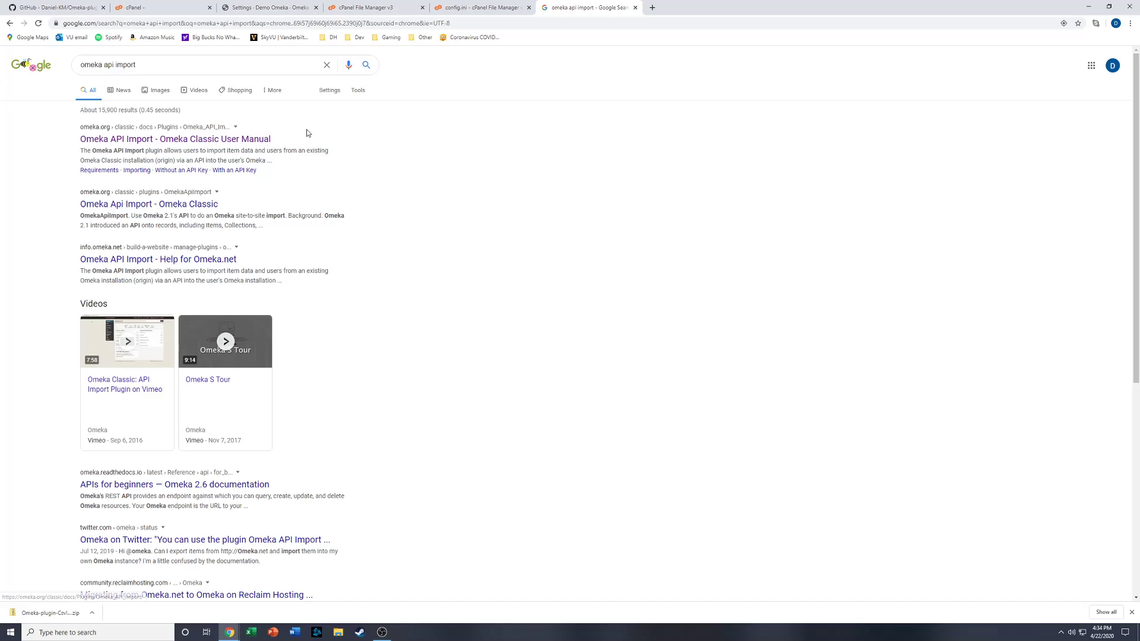
# Return to the Omeka admin, open CSV Import+ and choose "Copy of Dublin Core Metadata (Responses) - Form Responses 1.csv" as the upload file
pyautogui.click(278, 5)
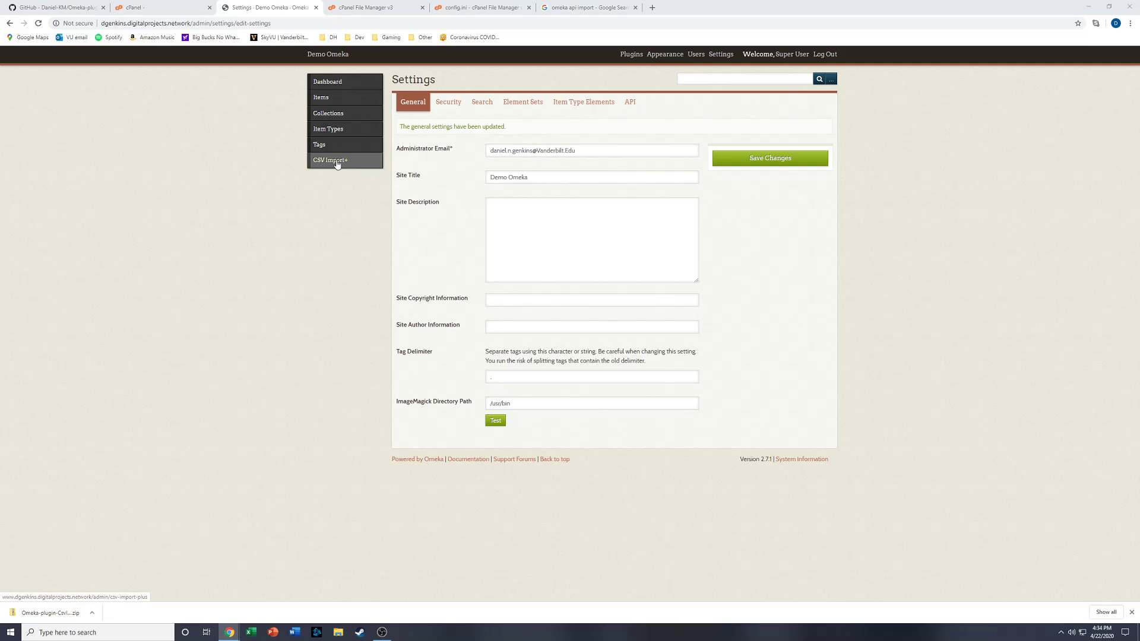
pyautogui.click(336, 162)
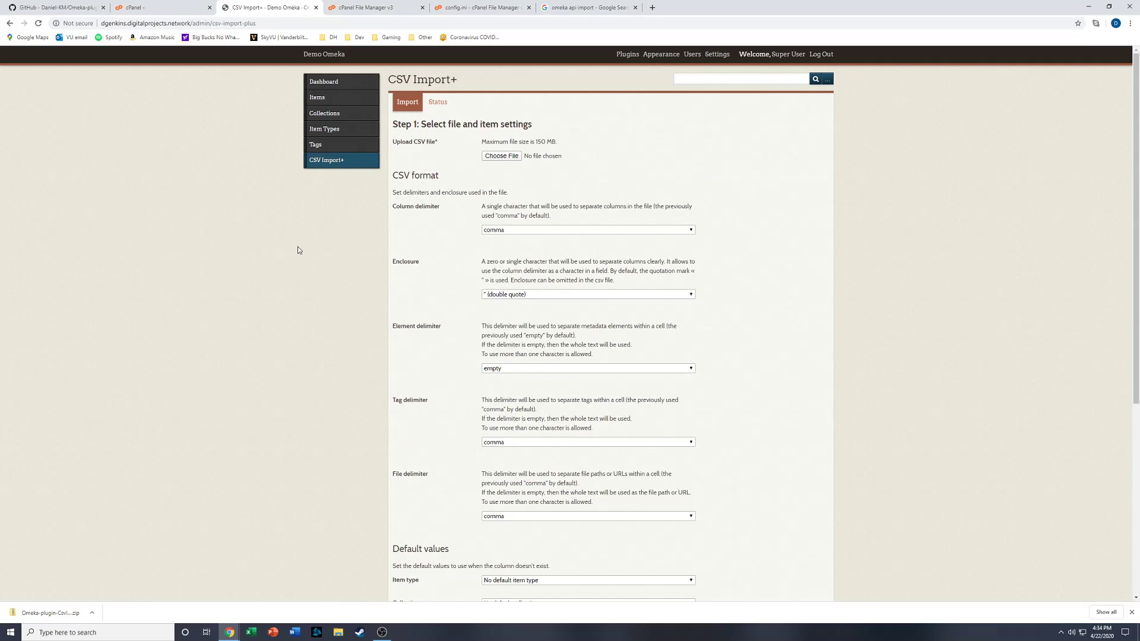
pyautogui.click(505, 157)
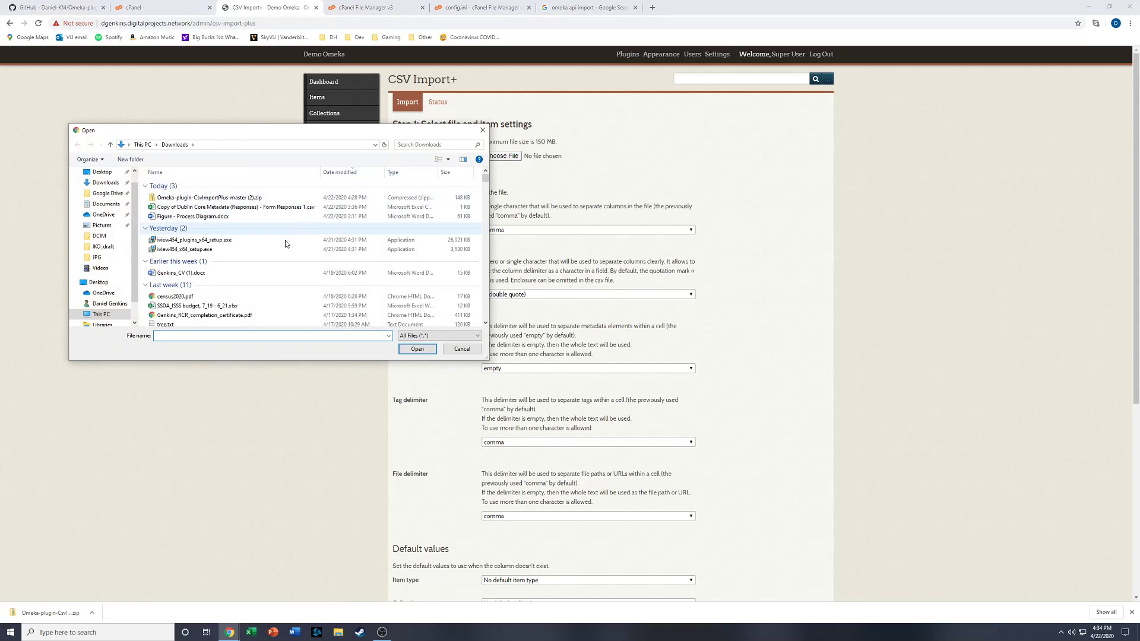
pyautogui.click(269, 207)
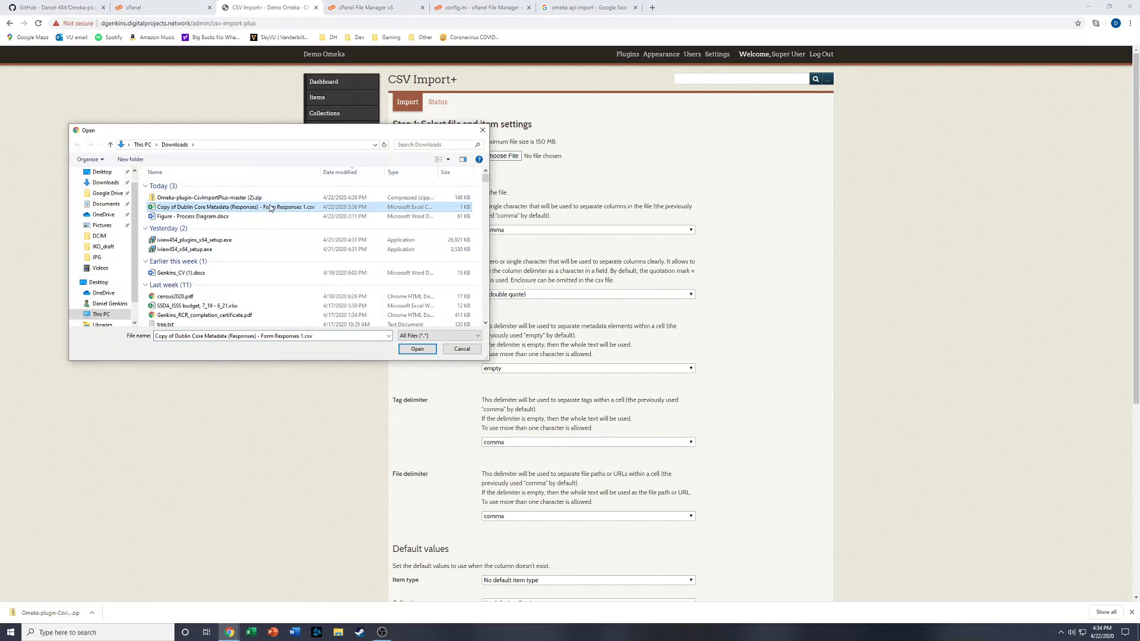
pyautogui.click(416, 349)
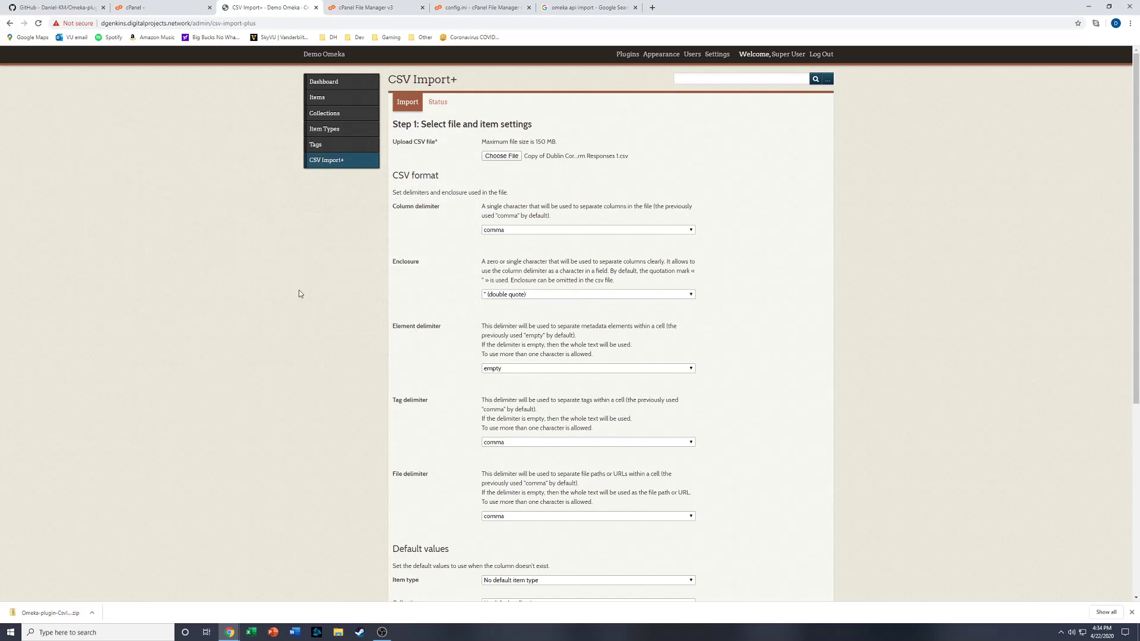
# Review the CSV format, default value and process settings, keep their defaults and continue to column mapping
pyautogui.scroll(-5, 349, 203)
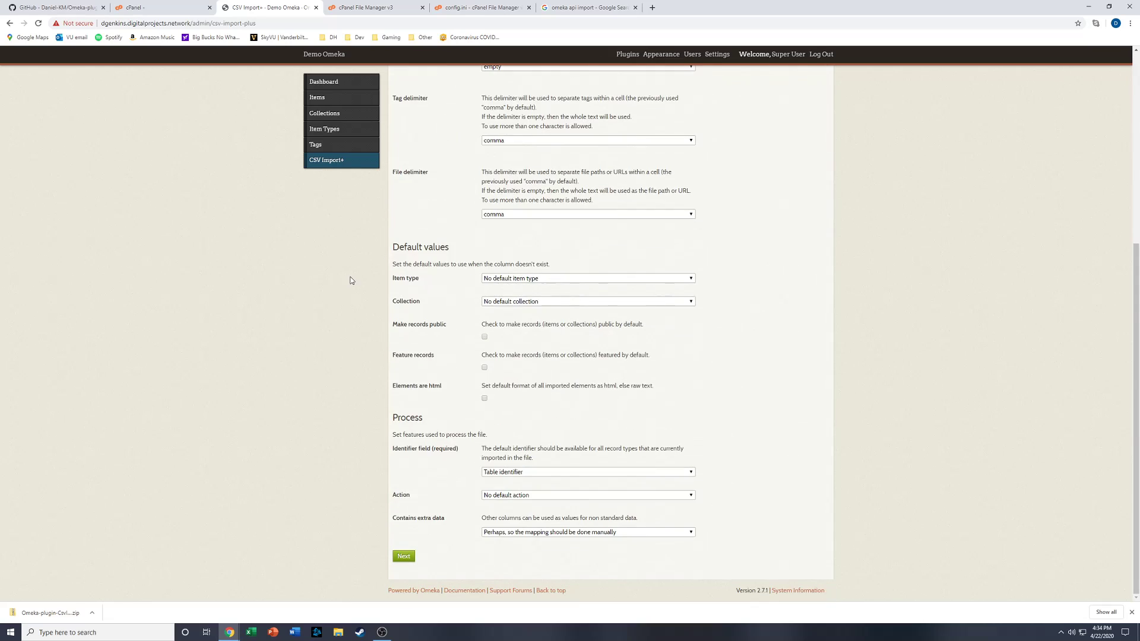
pyautogui.scroll(4, 359, 387)
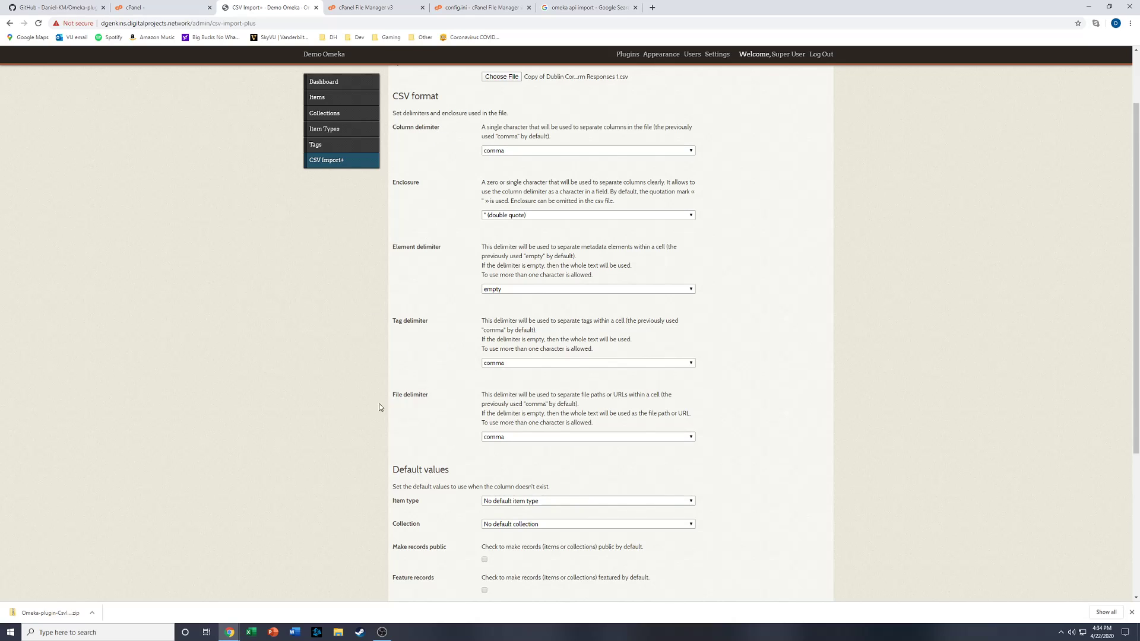
pyautogui.scroll(-3, 268, 380)
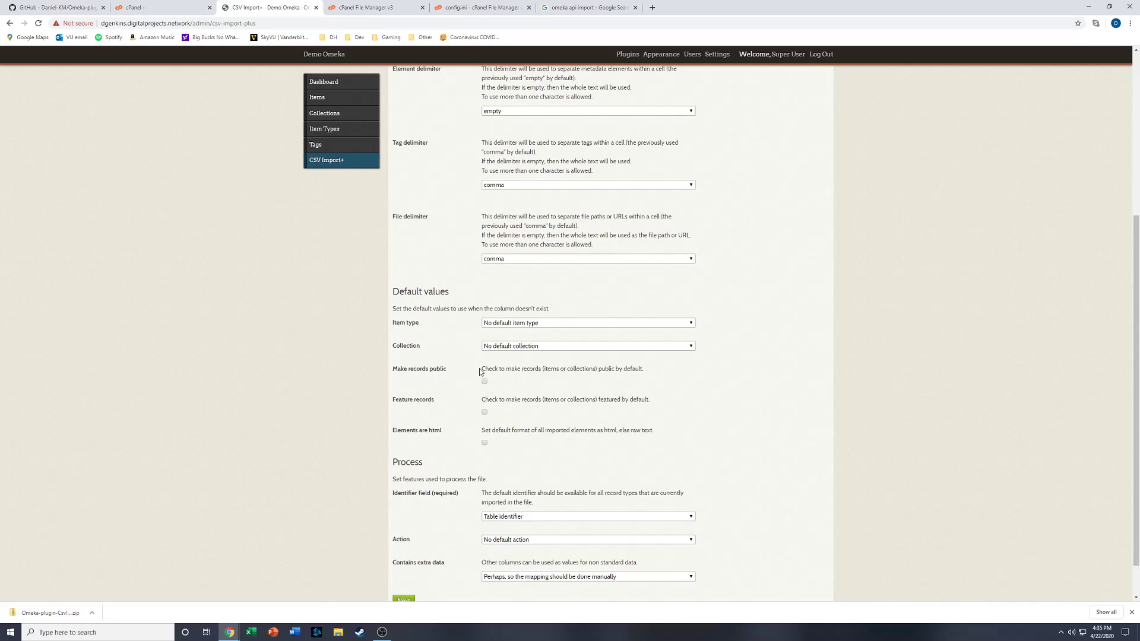
pyautogui.scroll(-1, 482, 372)
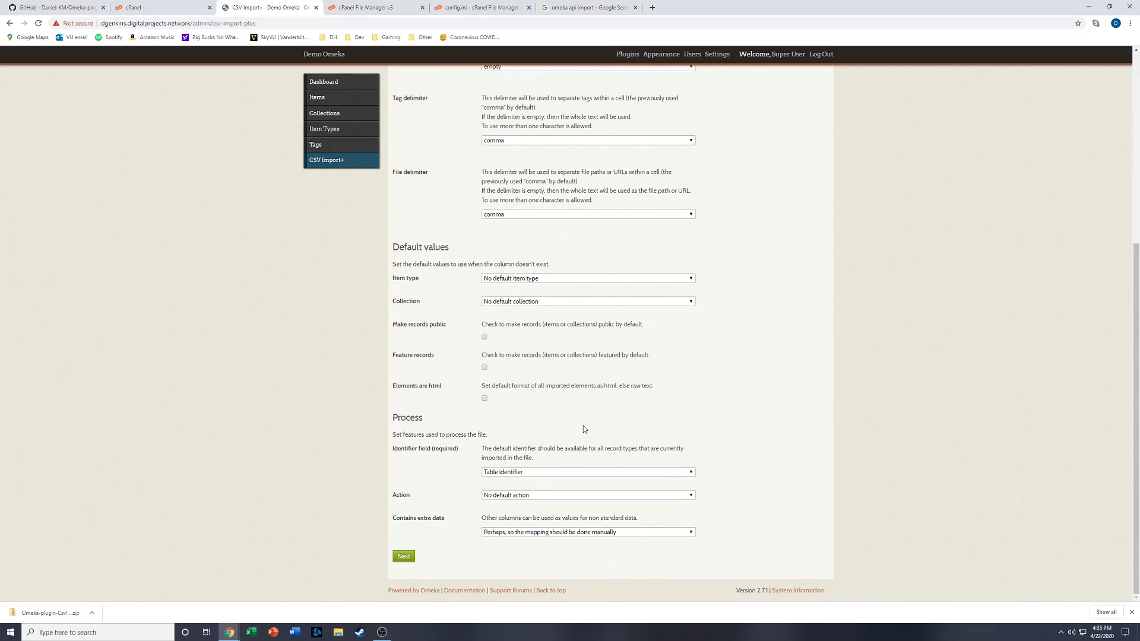
pyautogui.click(404, 558)
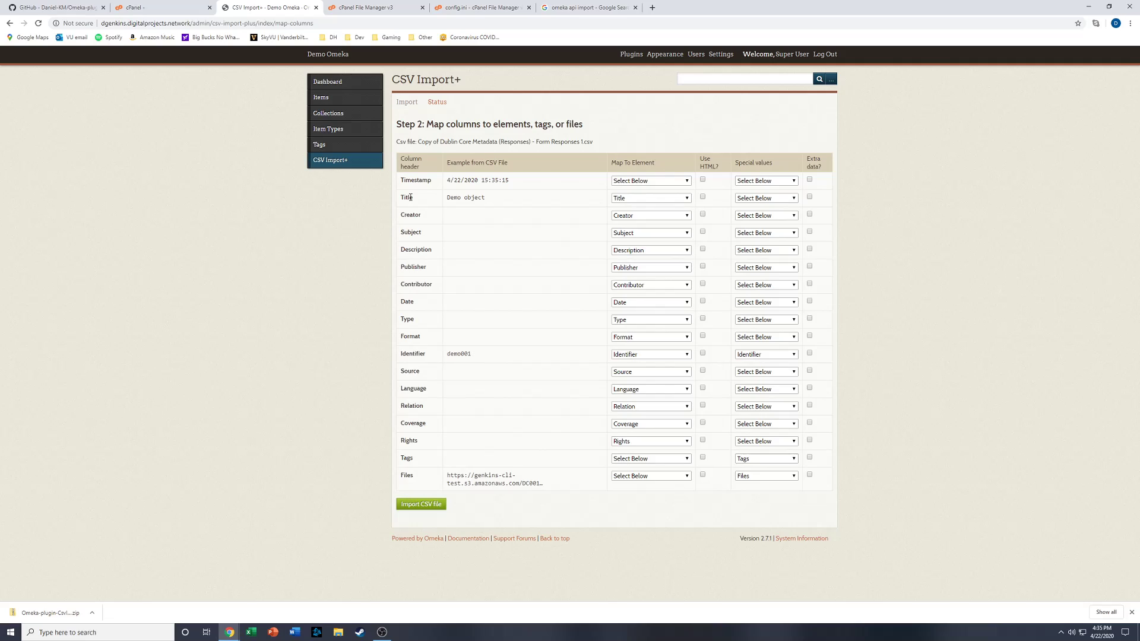
# Import the CSV file with the proposed column mapping and refresh the import status page
pyautogui.click(414, 508)
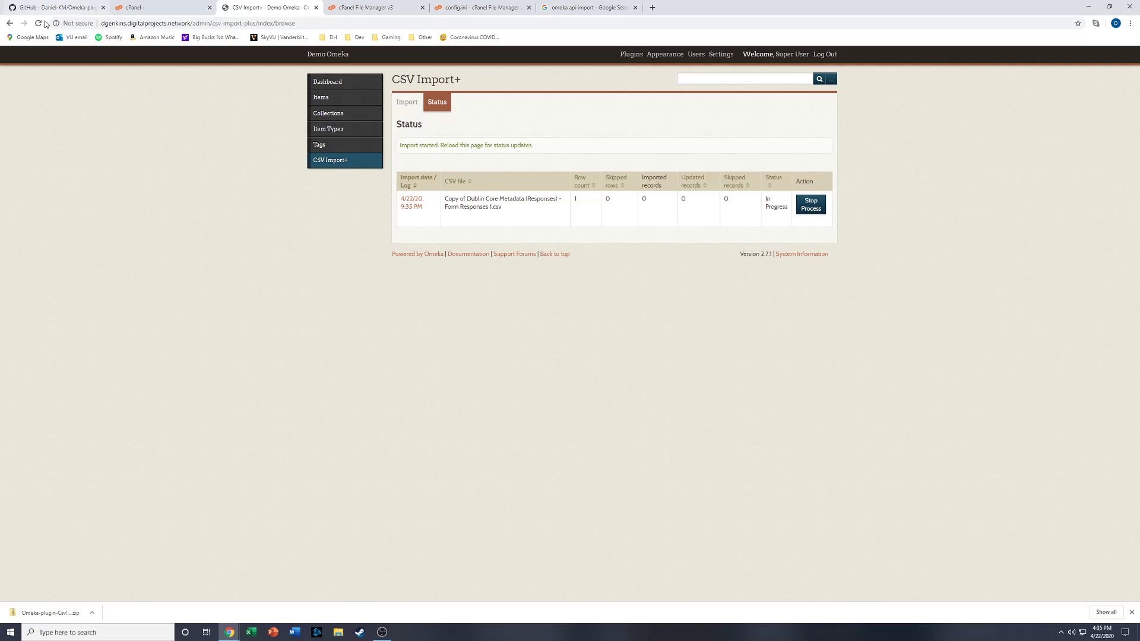
pyautogui.press('F5')
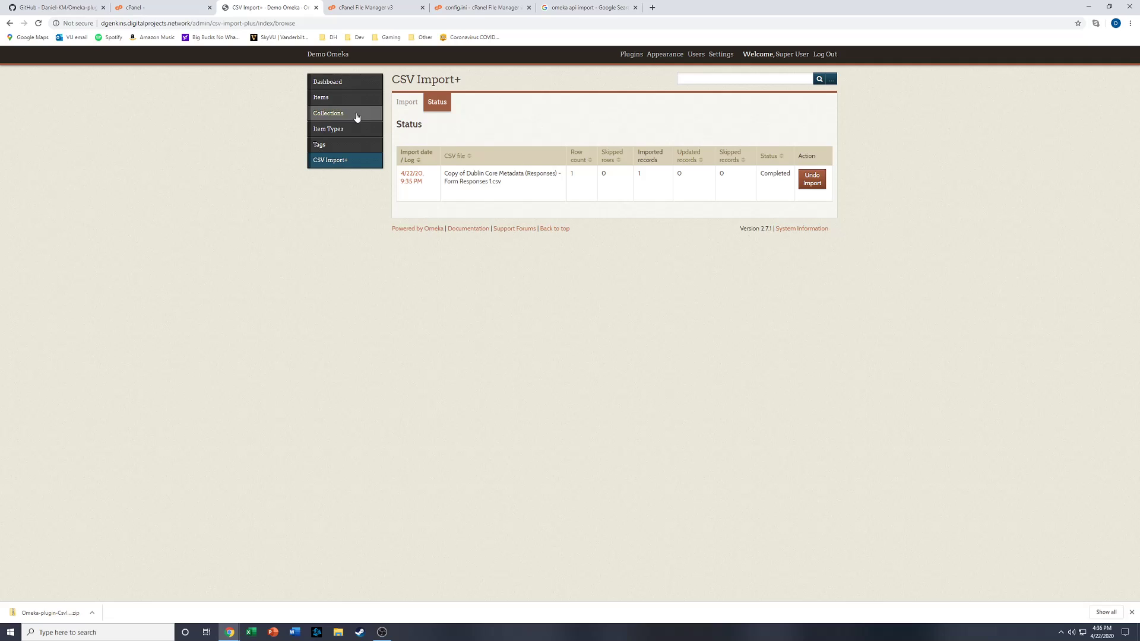
# Open the imported "Demo object" item and look through all pages of its attached PDF file
pyautogui.click(319, 98)
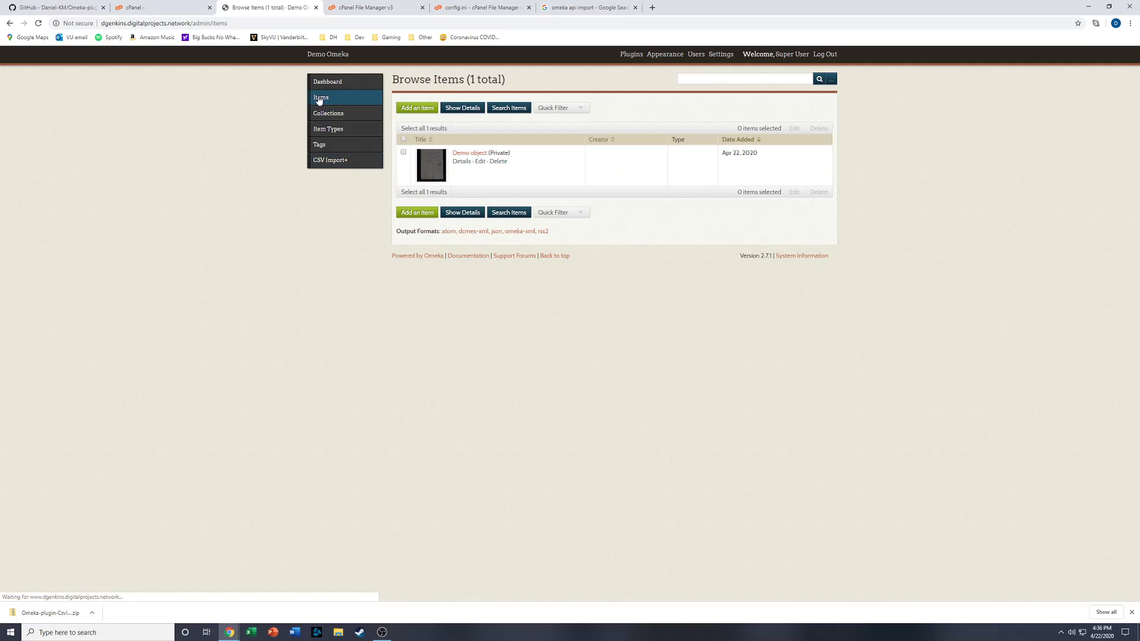
pyautogui.click(467, 156)
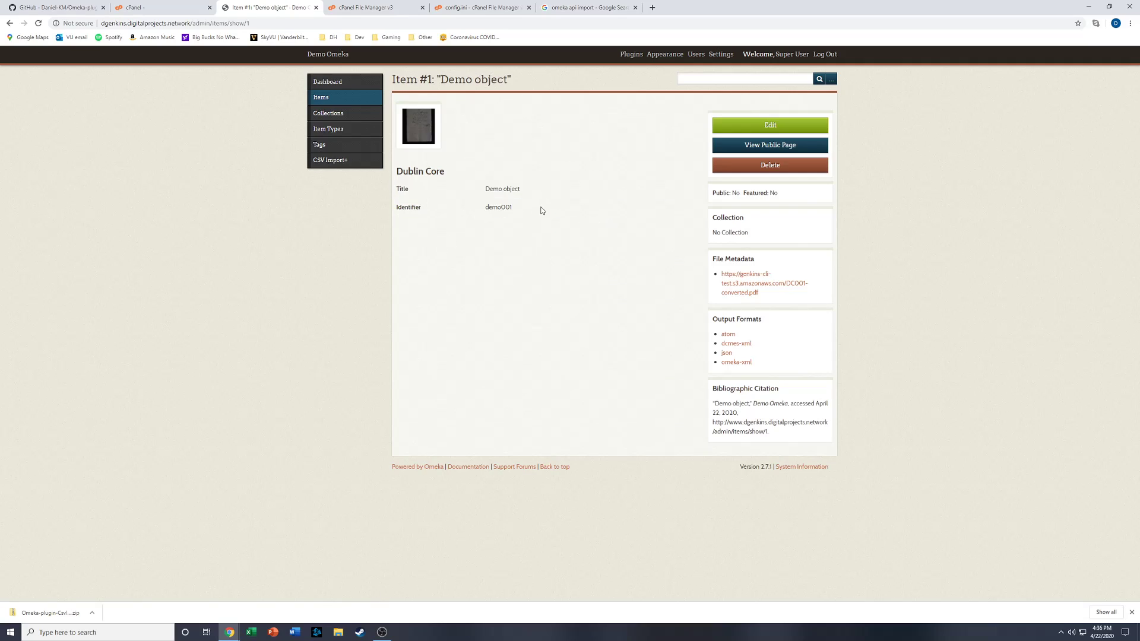
pyautogui.click(418, 127)
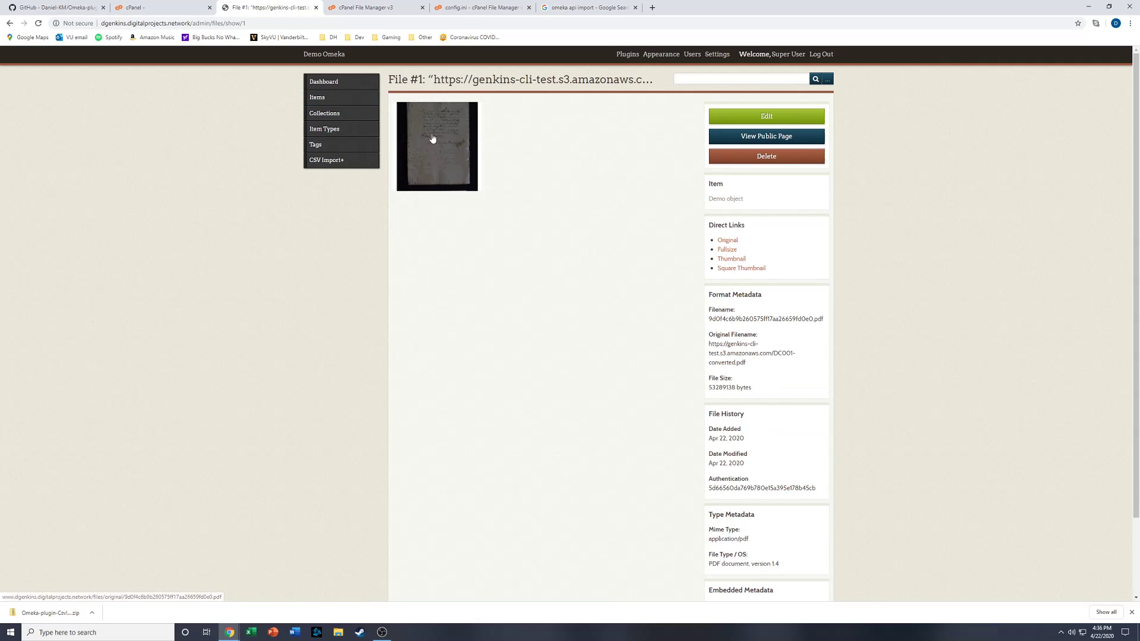
pyautogui.click(432, 137)
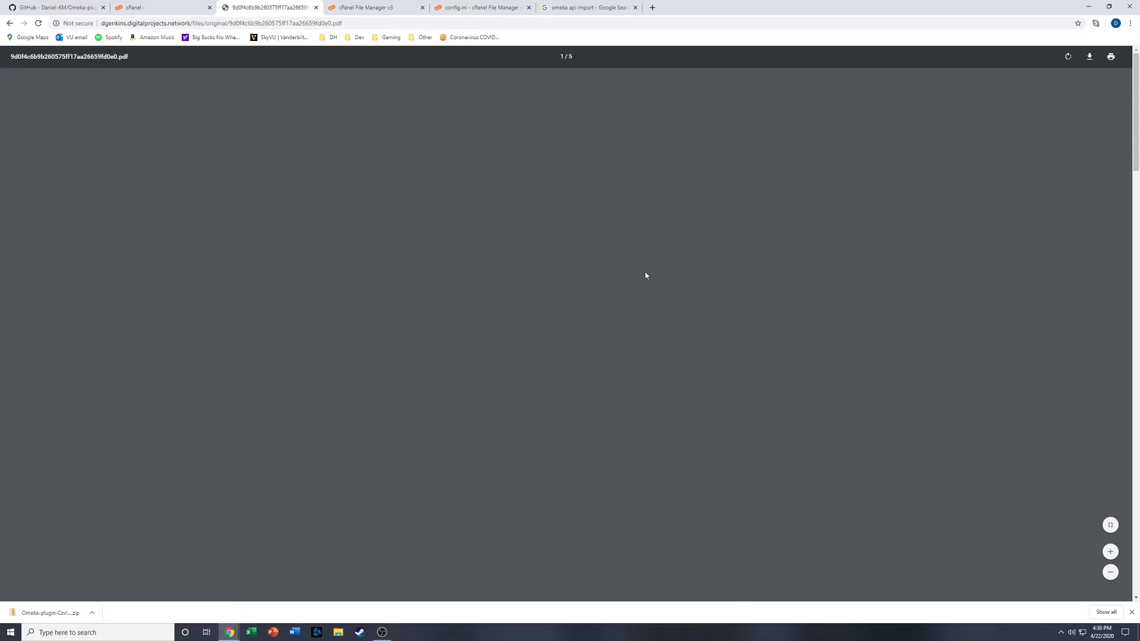
pyautogui.scroll(-5, 645, 271)
pyautogui.scroll(-20, 646, 274)
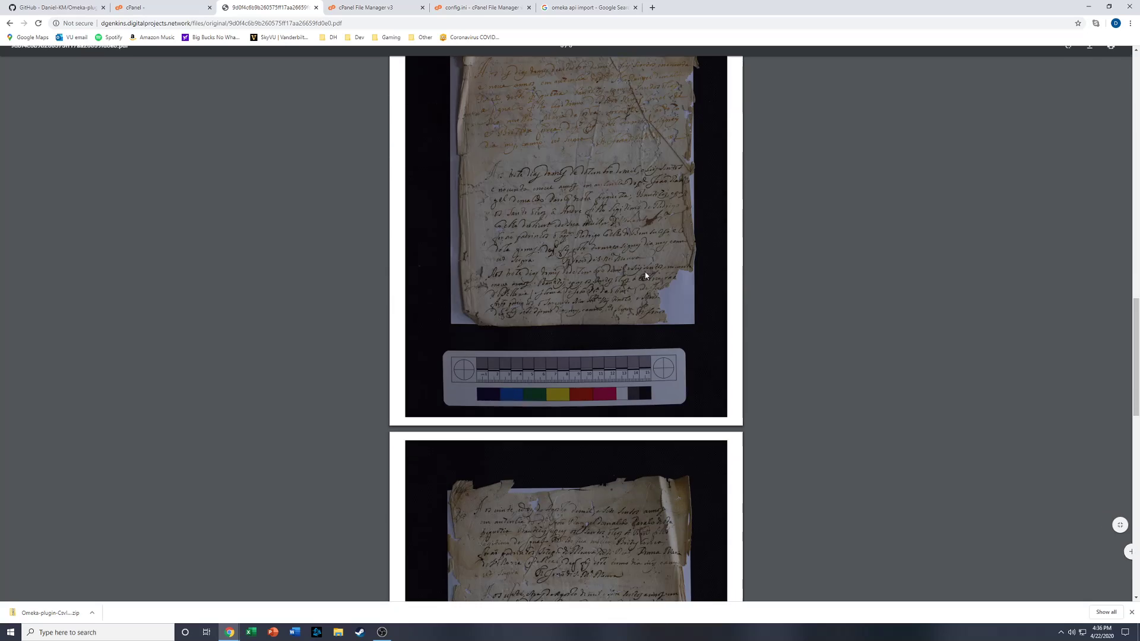
pyautogui.scroll(-10, 646, 275)
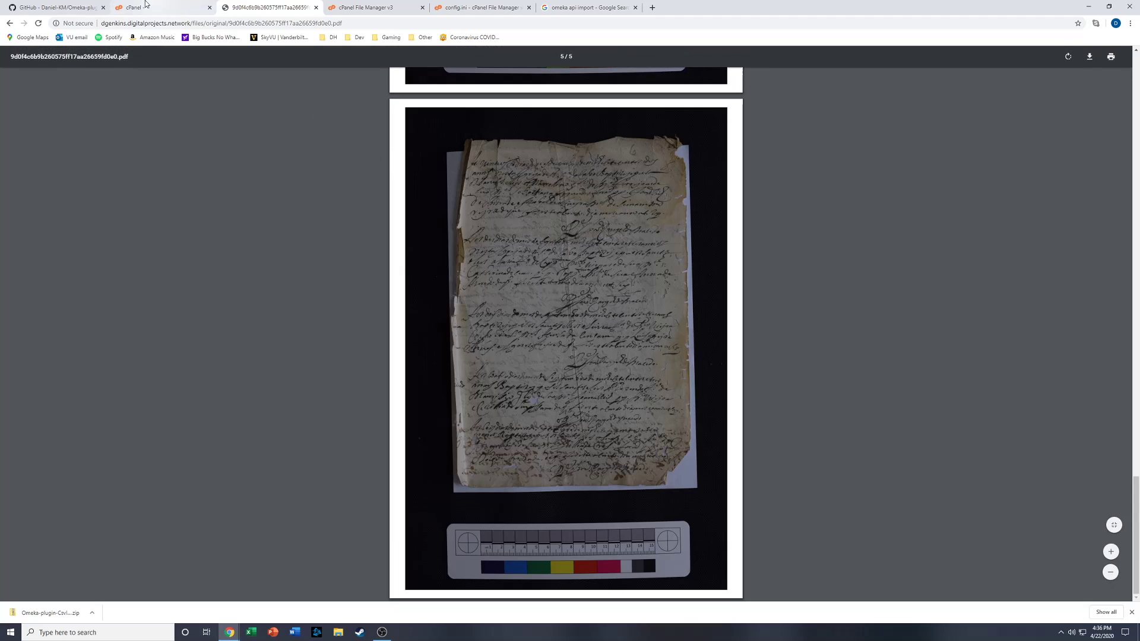
# Revisit the "omeka api import" search results, and go back from the PDF to its file record in Omeka
pyautogui.click(577, 6)
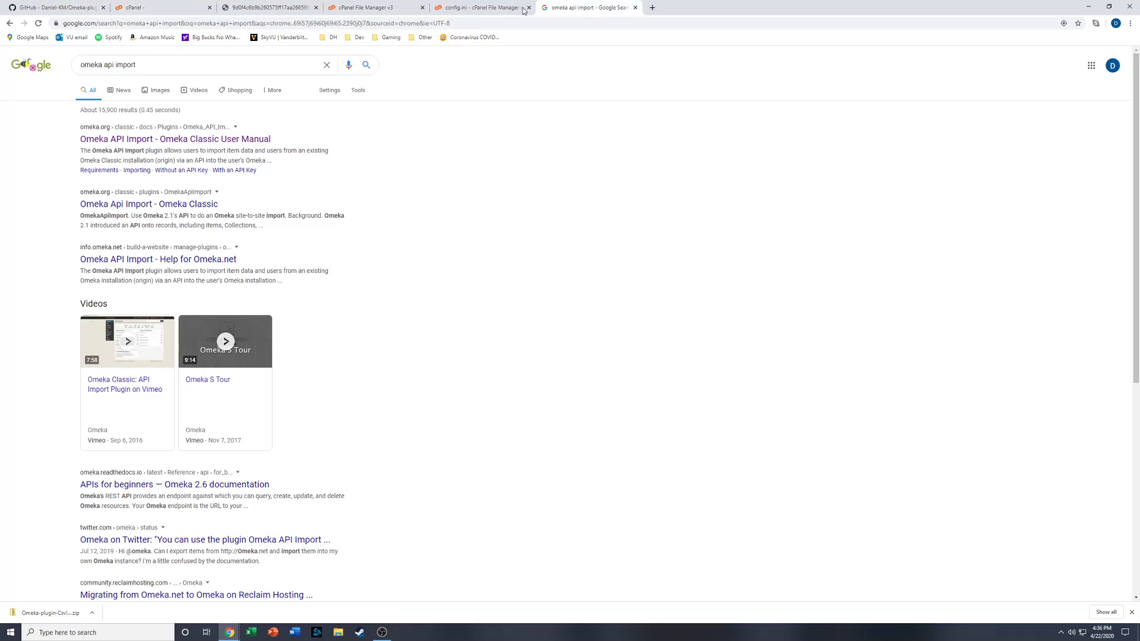
pyautogui.click(267, 7)
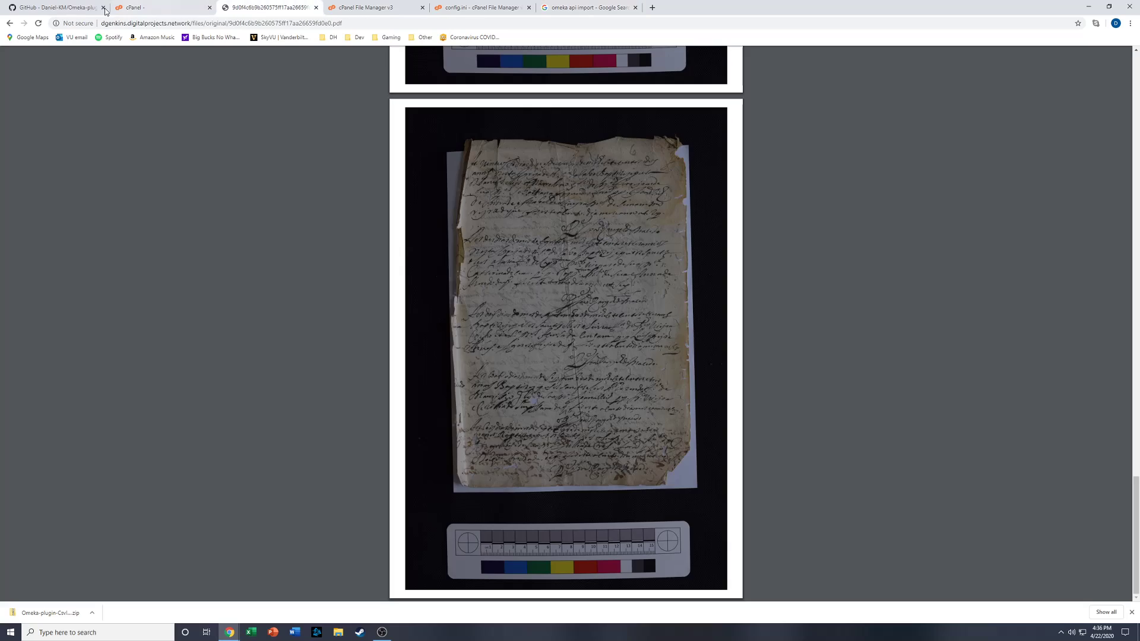
pyautogui.click(8, 22)
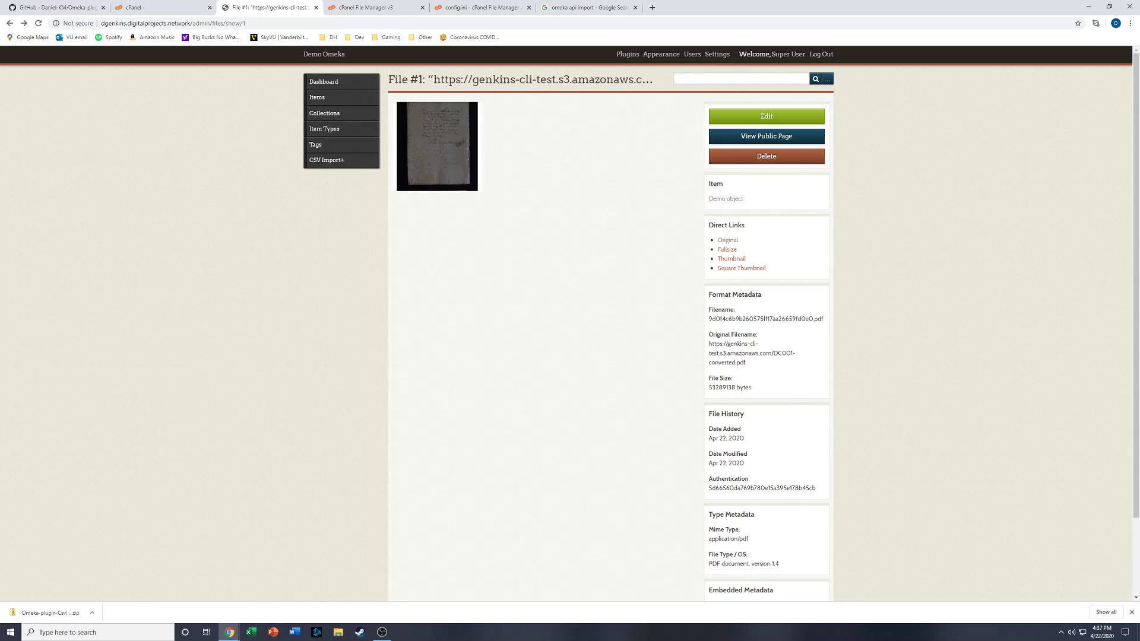
pyautogui.hotkey('alt', 'Tab')
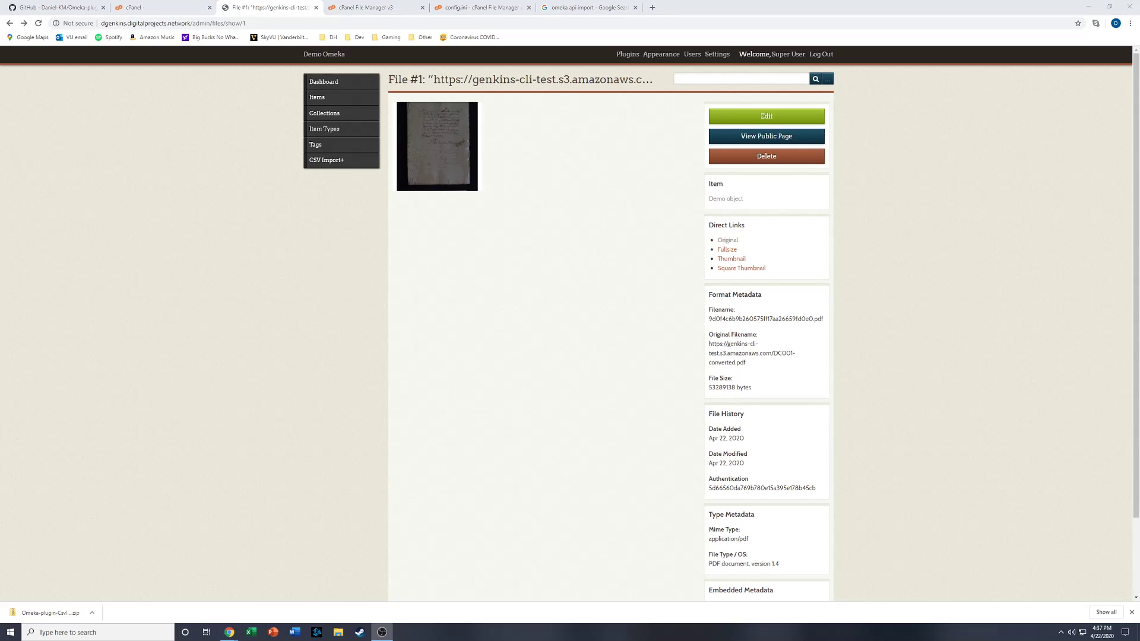